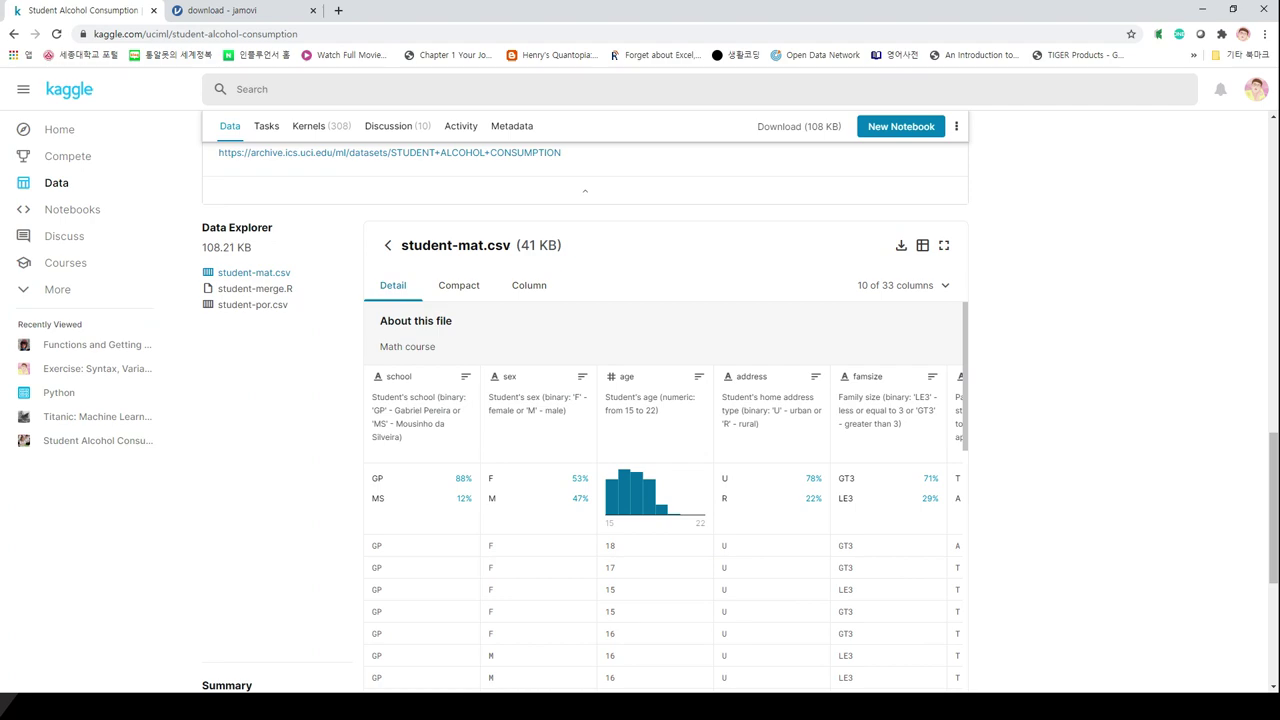
From Kaggle's home page and Datasets listing, search for and reopen the Student Alcohol Consumption dataset.
{"action": "scroll", "coordinate": [585, 400], "scroll_direction": "up", "scroll_amount": 15}
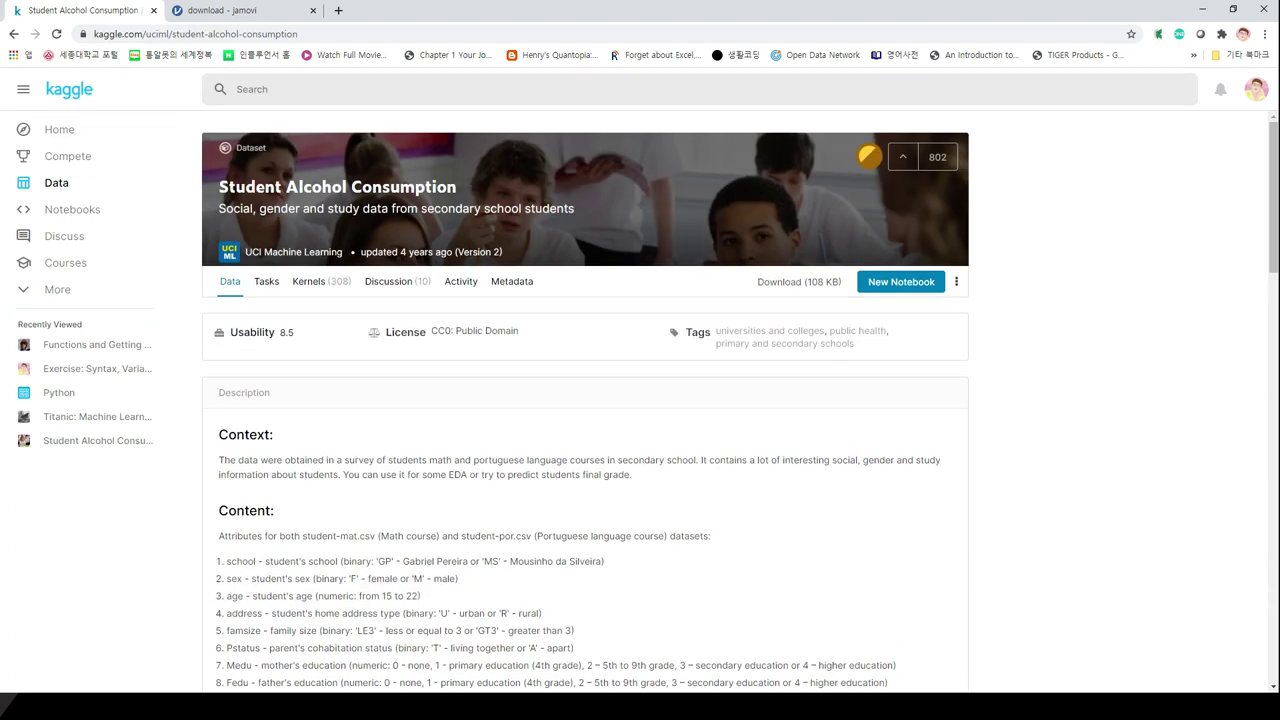
{"action": "left_click", "coordinate": [69, 89]}
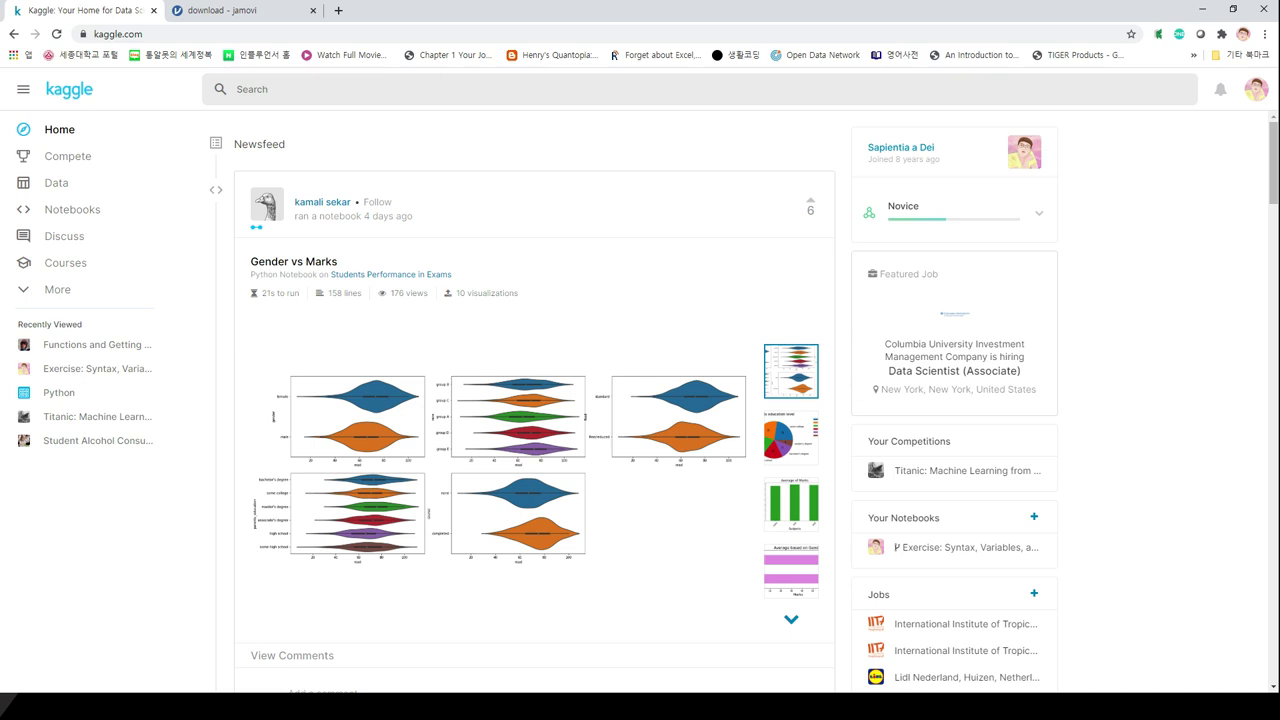
{"action": "left_click", "coordinate": [56, 183]}
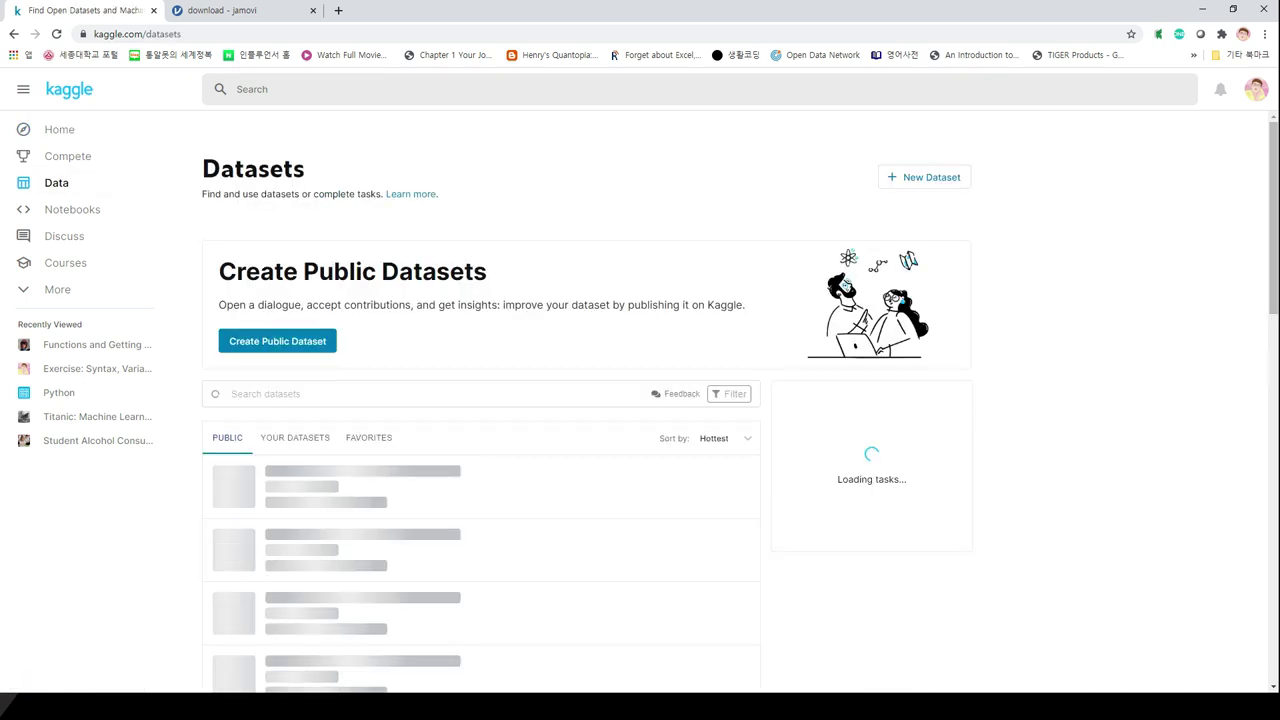
{"action": "left_click", "coordinate": [400, 89]}
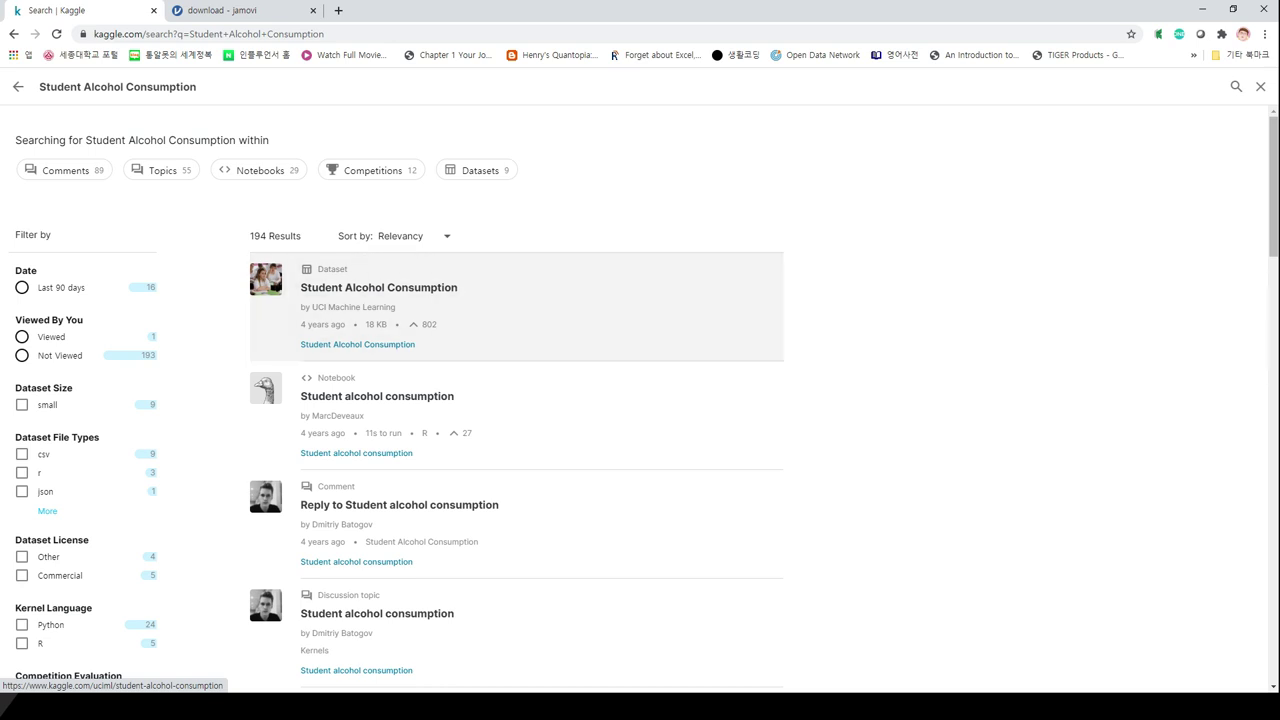
{"action": "left_click", "coordinate": [379, 287]}
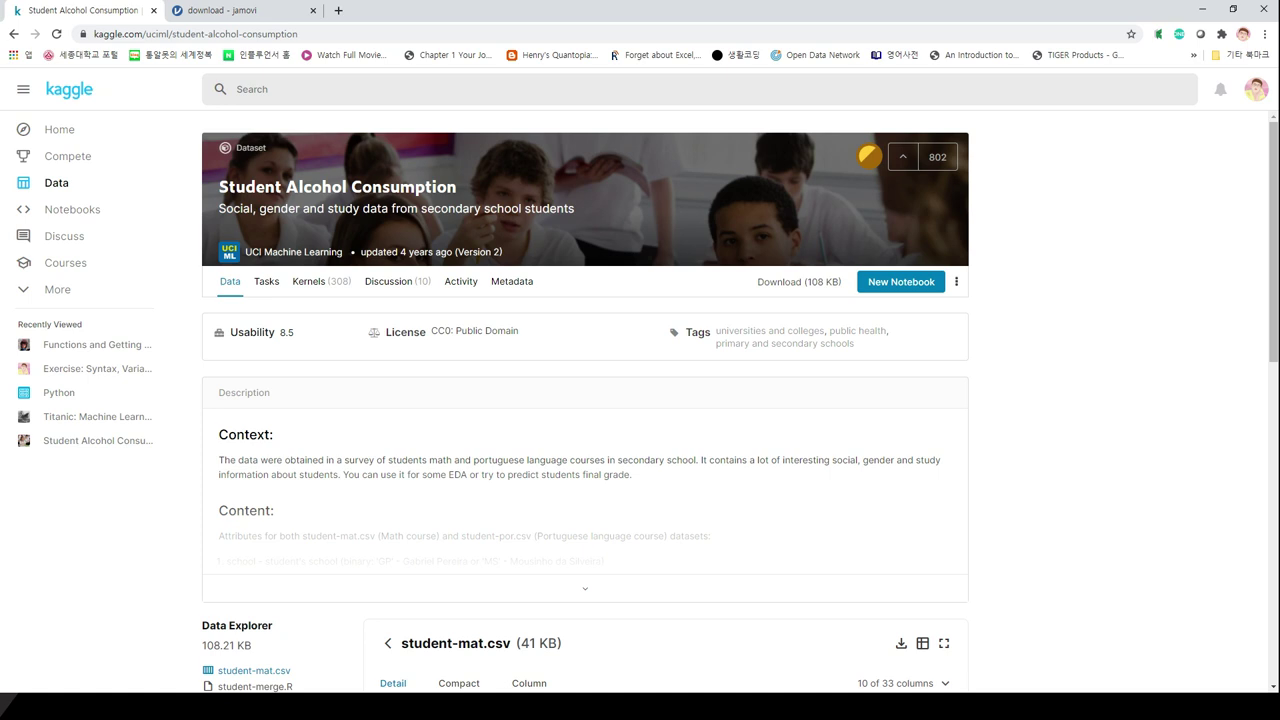
Expand the dataset description and read through its context paragraph and attribute list.
{"action": "scroll", "coordinate": [640, 400], "scroll_direction": "down", "scroll_amount": 1}
{"action": "left_click", "coordinate": [585, 521]}
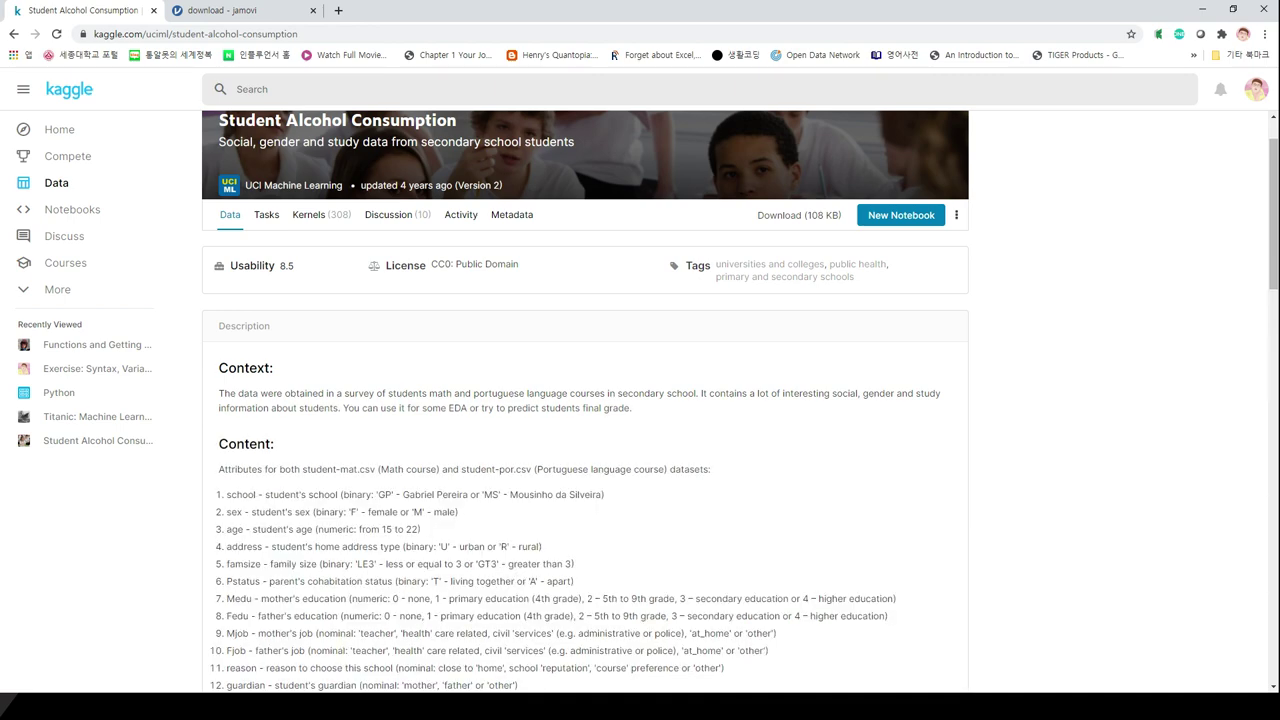
{"action": "scroll", "coordinate": [640, 400], "scroll_direction": "down", "scroll_amount": 1}
{"action": "left_click_drag", "start_coordinate": [219, 326], "coordinate": [632, 341]}
{"action": "left_click", "coordinate": [632, 341]}
{"action": "scroll", "coordinate": [632, 341], "scroll_direction": "down", "scroll_amount": 1}
{"action": "scroll", "coordinate": [632, 400], "scroll_direction": "down", "scroll_amount": 3}
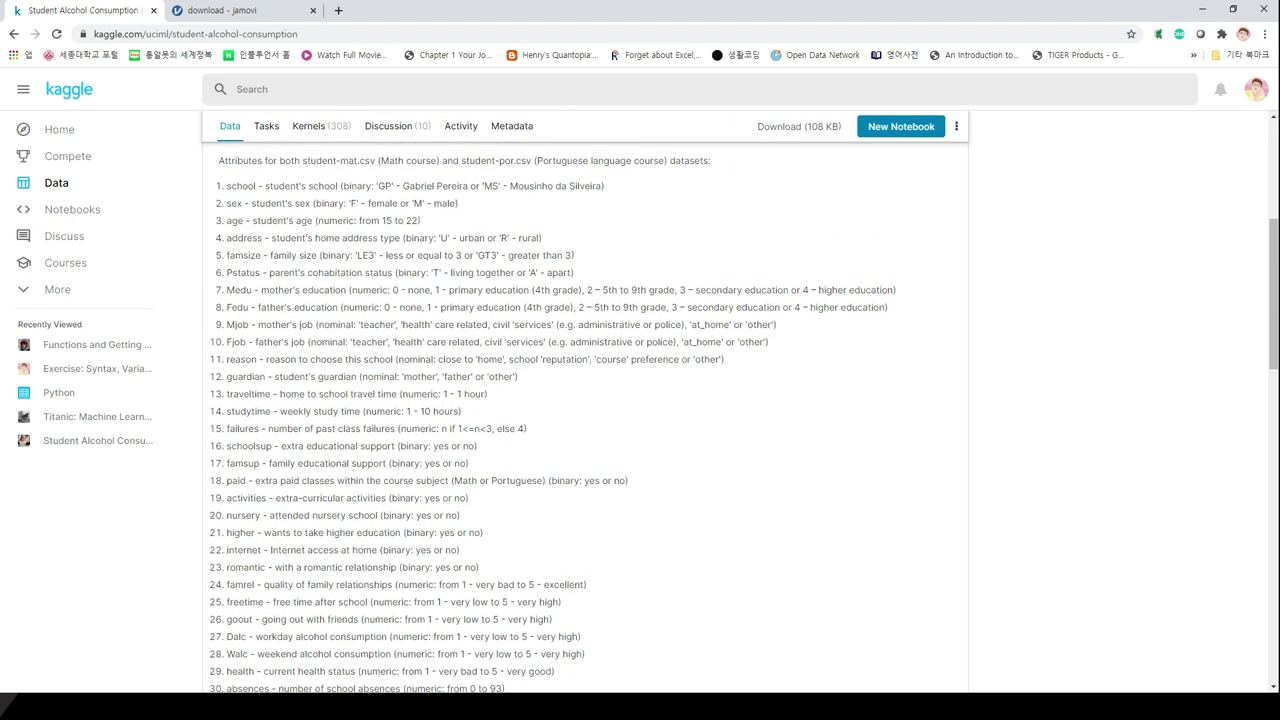
{"action": "left_click_drag", "start_coordinate": [226, 161], "coordinate": [580, 611]}
{"action": "left_click", "coordinate": [580, 611]}
Download the 108 KB Student Alcohol Consumption dataset files.
{"action": "scroll", "coordinate": [580, 611], "scroll_direction": "up", "scroll_amount": 2}
{"action": "scroll", "coordinate": [580, 611], "scroll_direction": "up", "scroll_amount": 3}
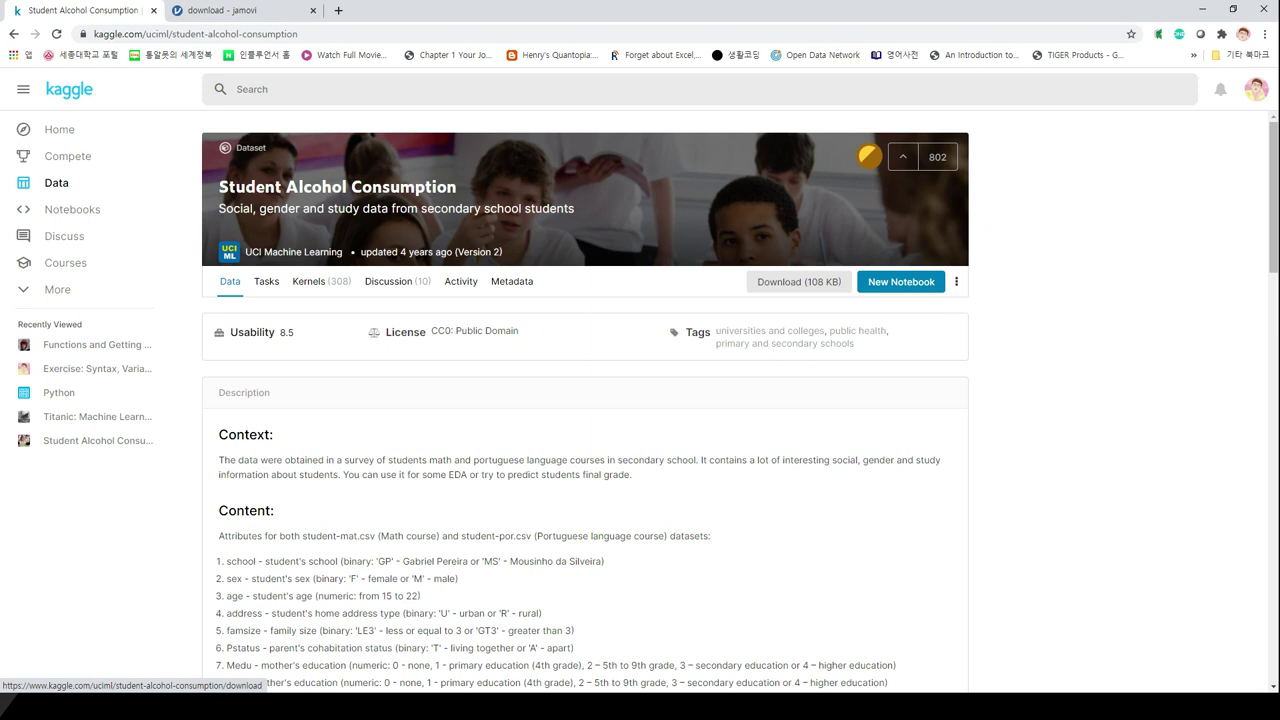
{"action": "left_click", "coordinate": [799, 281]}
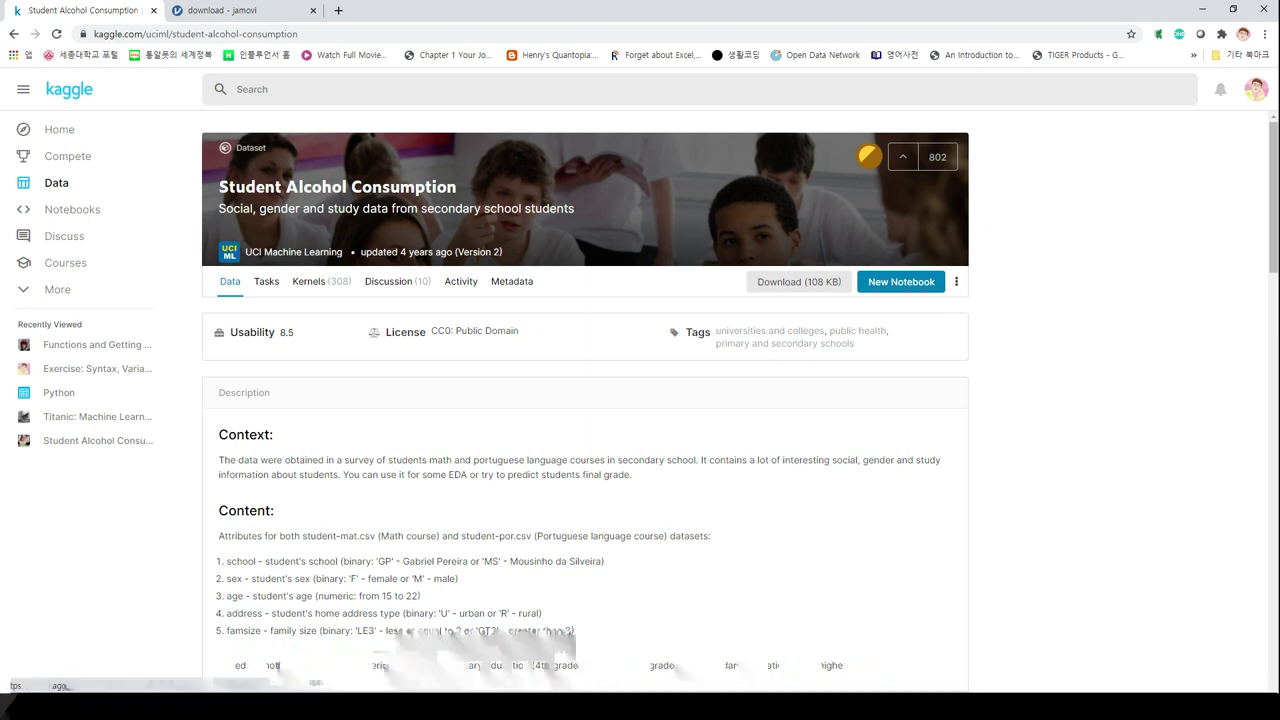
{"action": "scroll", "coordinate": [585, 450], "scroll_direction": "down", "scroll_amount": 15}
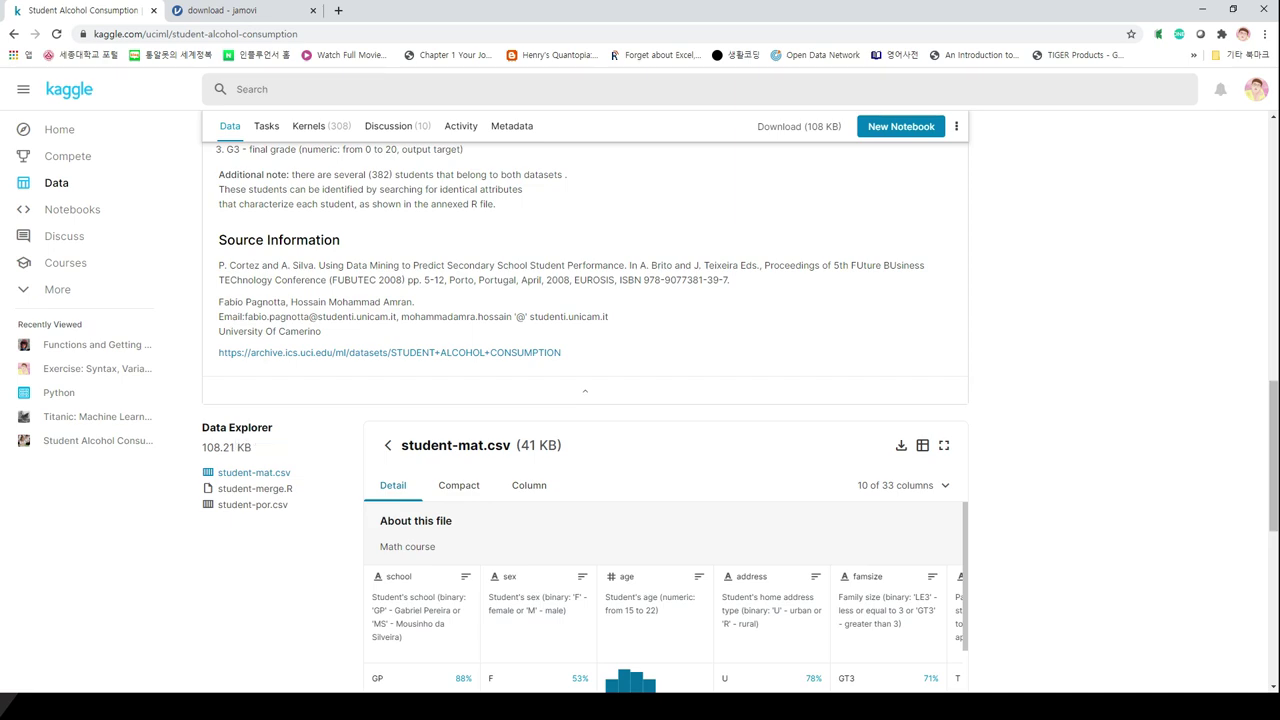
Highlight the sex attribute and the G1, G2 and G3 grade descriptions.
{"action": "scroll", "coordinate": [254, 472], "scroll_direction": "up", "scroll_amount": 10}
{"action": "scroll", "coordinate": [590, 417], "scroll_direction": "up", "scroll_amount": 1}
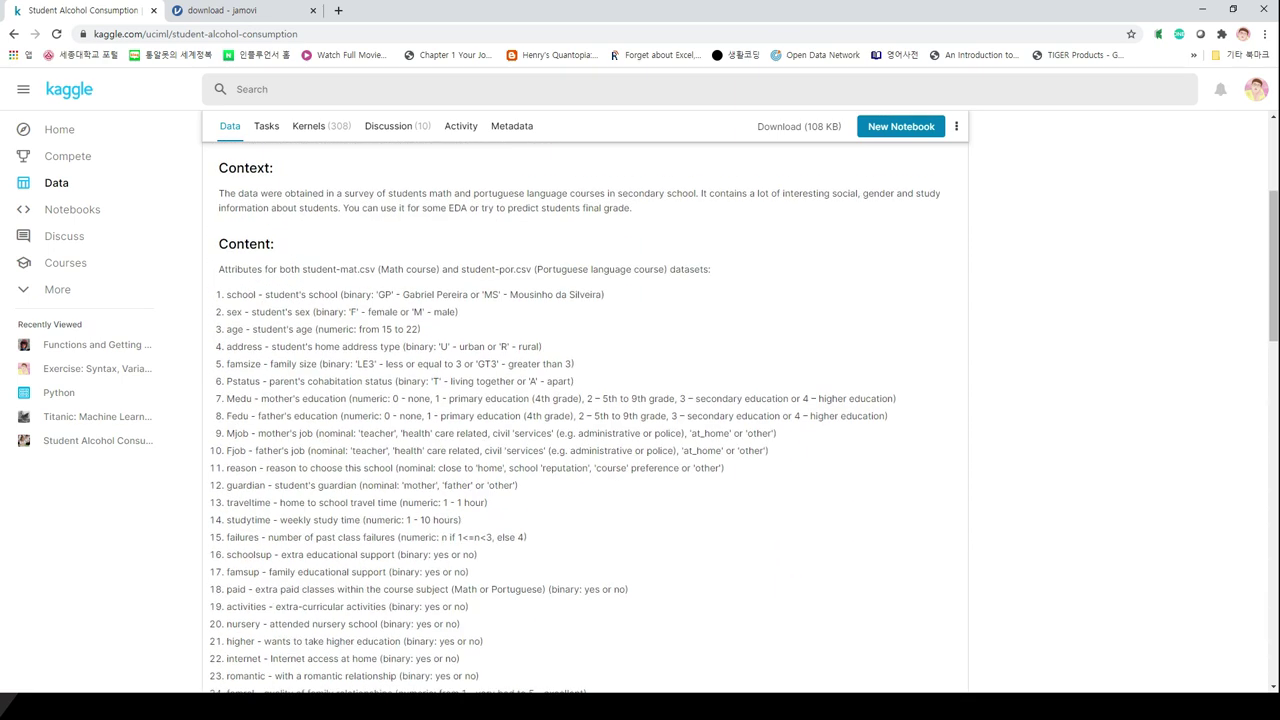
{"action": "scroll", "coordinate": [590, 417], "scroll_direction": "down", "scroll_amount": 1}
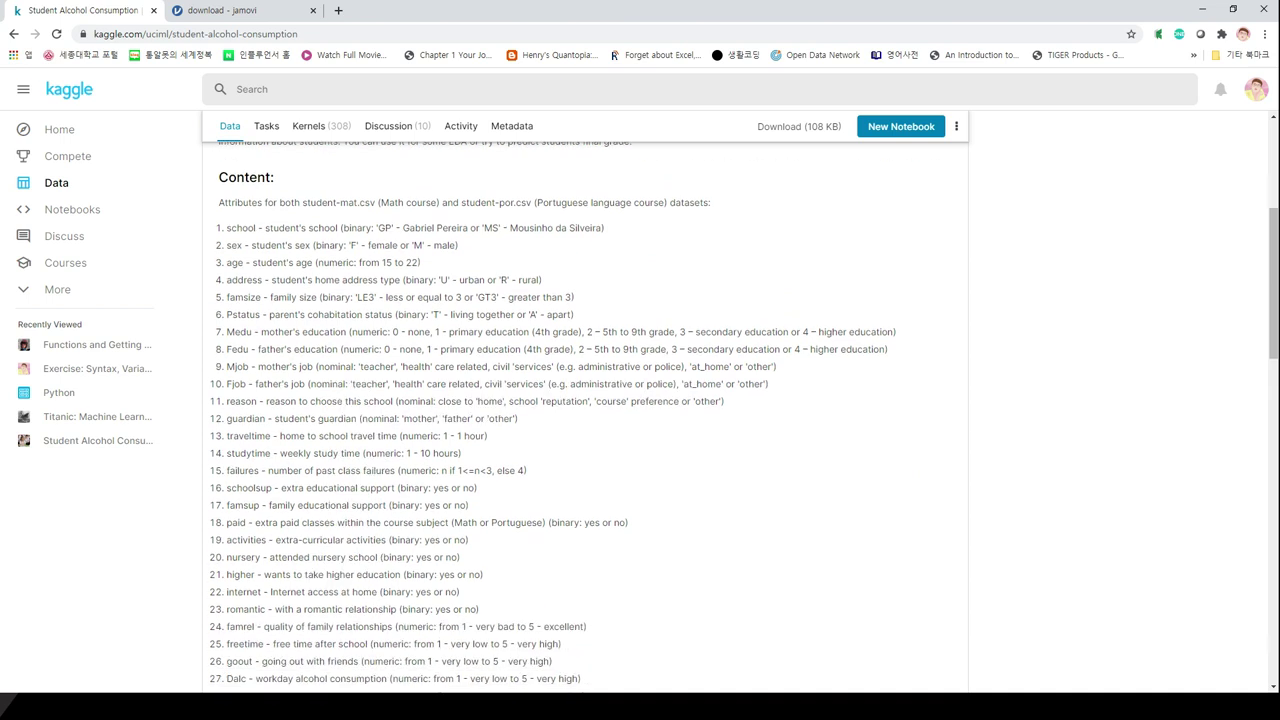
{"action": "left_click_drag", "start_coordinate": [226, 245], "coordinate": [458, 245]}
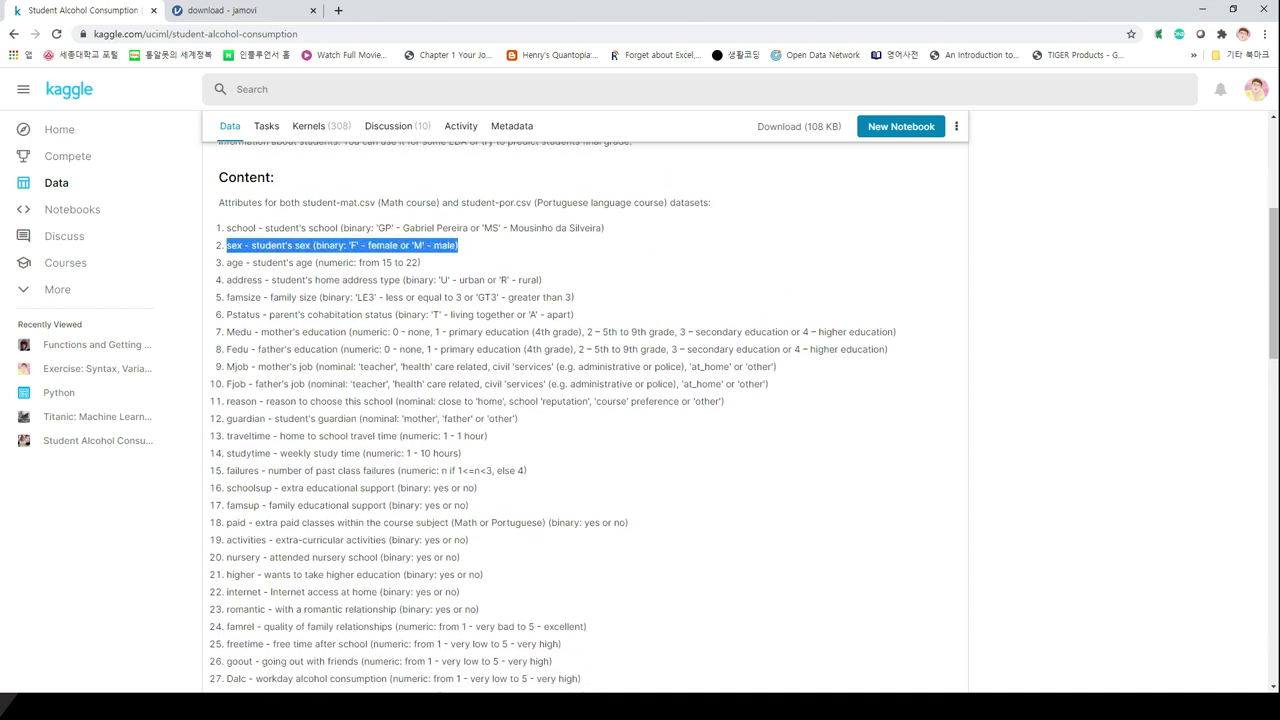
{"action": "scroll", "coordinate": [585, 400], "scroll_direction": "down", "scroll_amount": 4}
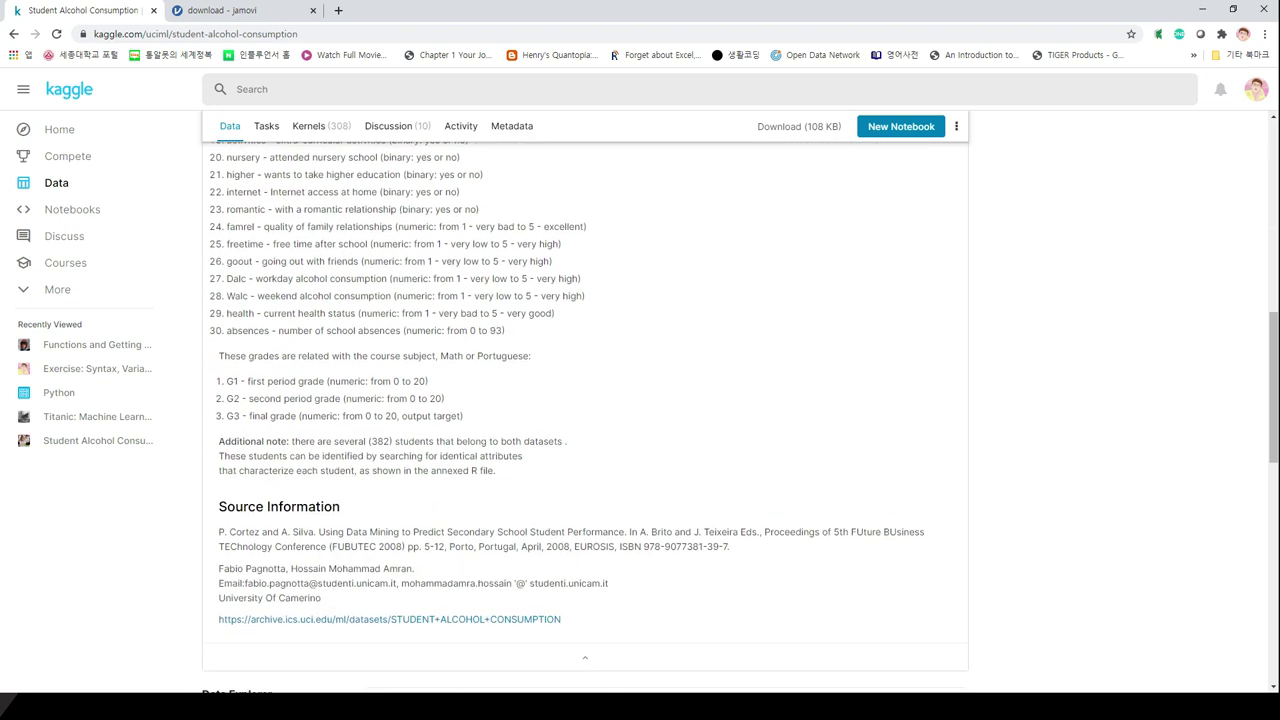
{"action": "left_click_drag", "start_coordinate": [226, 381], "coordinate": [463, 416]}
Scroll down to the Data Explorer, then switch to the jamovi download page.
{"action": "scroll", "coordinate": [585, 400], "scroll_direction": "down", "scroll_amount": 2}
{"action": "scroll", "coordinate": [585, 400], "scroll_direction": "down", "scroll_amount": 3}
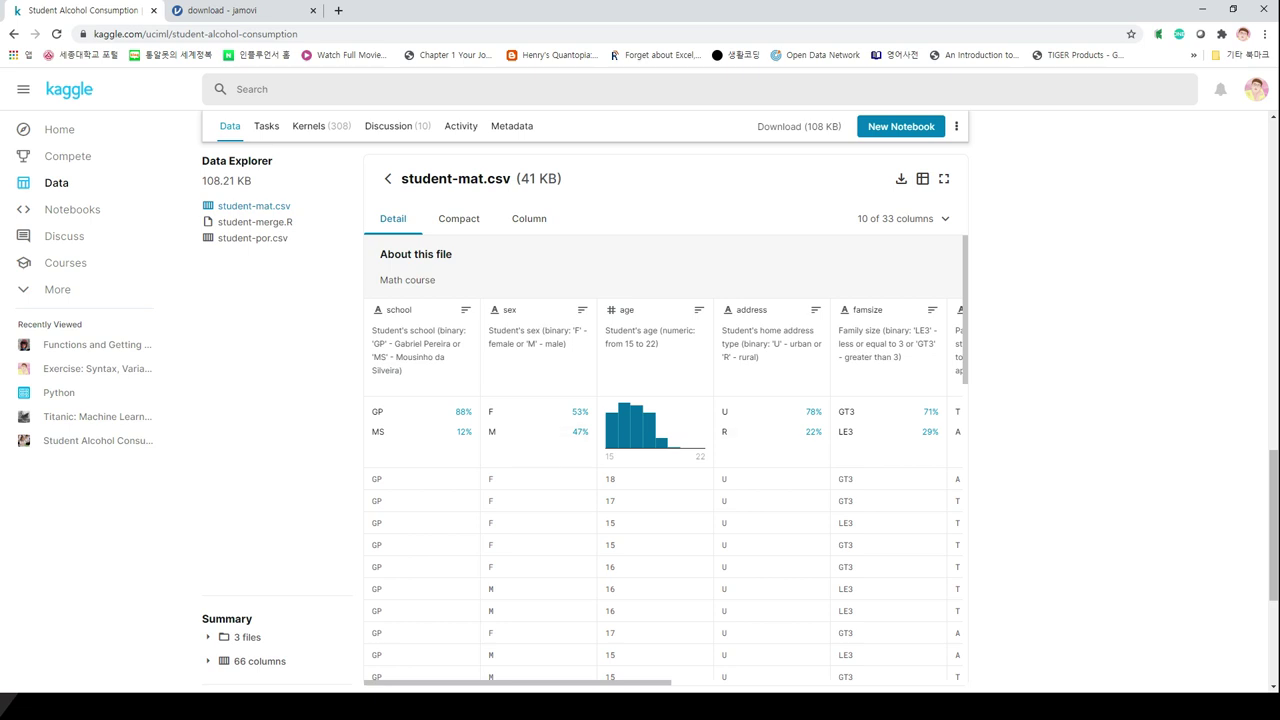
{"action": "scroll", "coordinate": [585, 400], "scroll_direction": "up", "scroll_amount": 20}
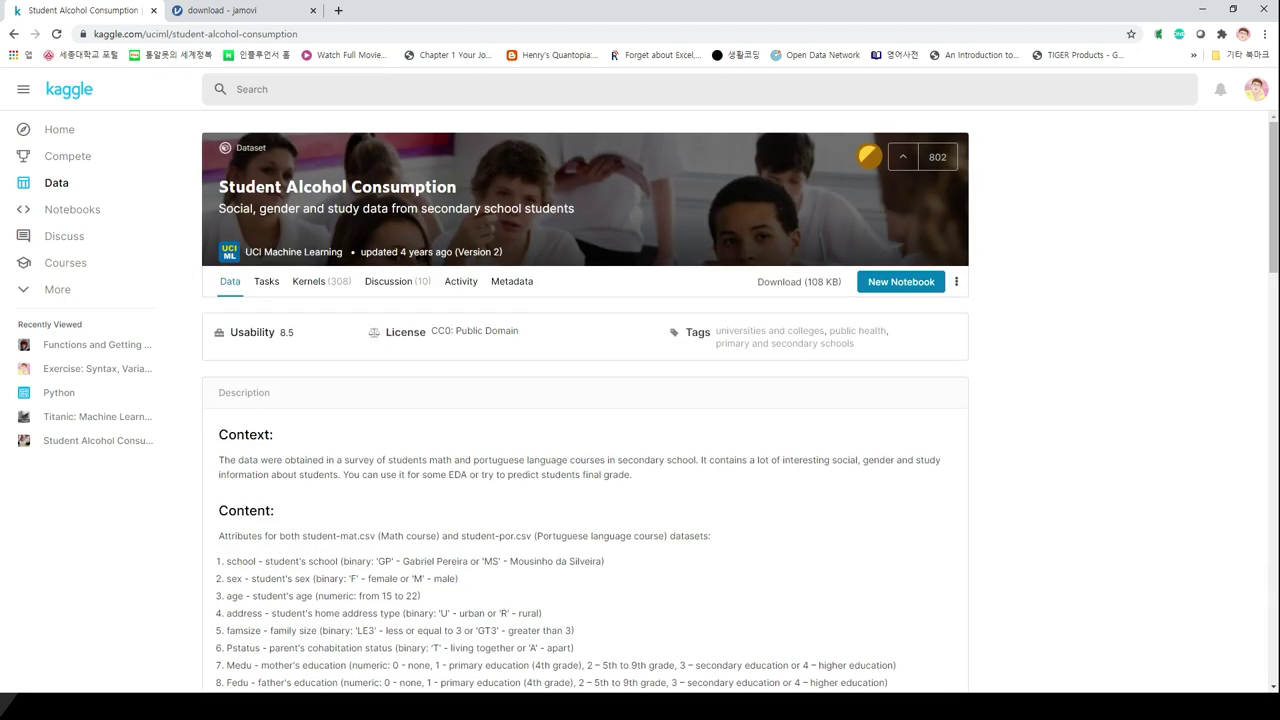
{"action": "left_click", "coordinate": [222, 10]}
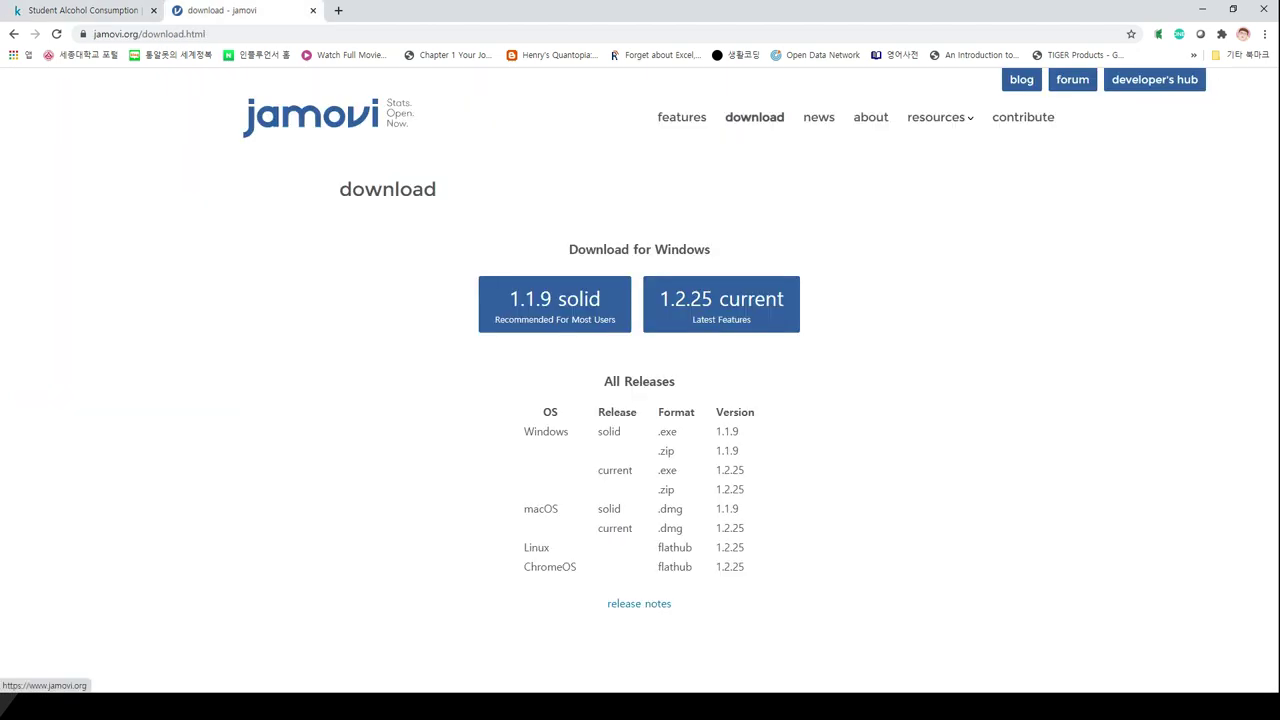
Visit jamovi's home and download pages, then return to the Kaggle dataset page.
{"action": "left_click", "coordinate": [310, 117]}
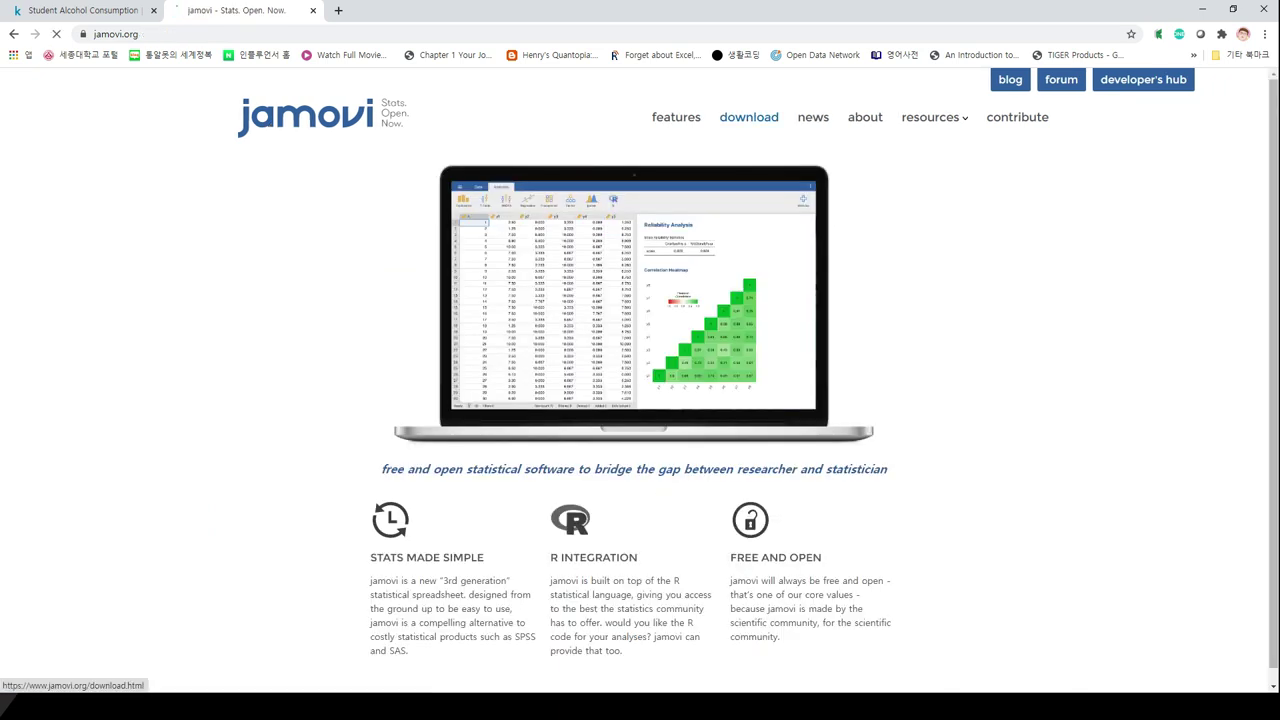
{"action": "left_click", "coordinate": [749, 117]}
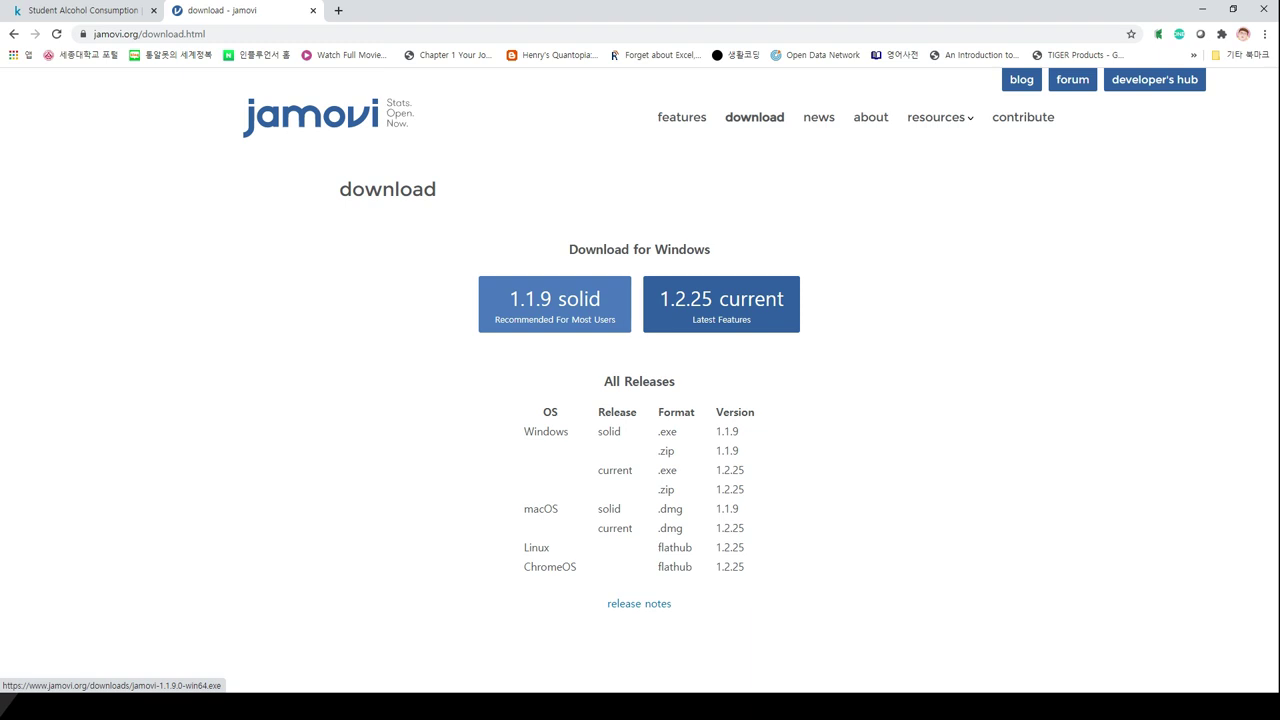
{"action": "left_click", "coordinate": [85, 10]}
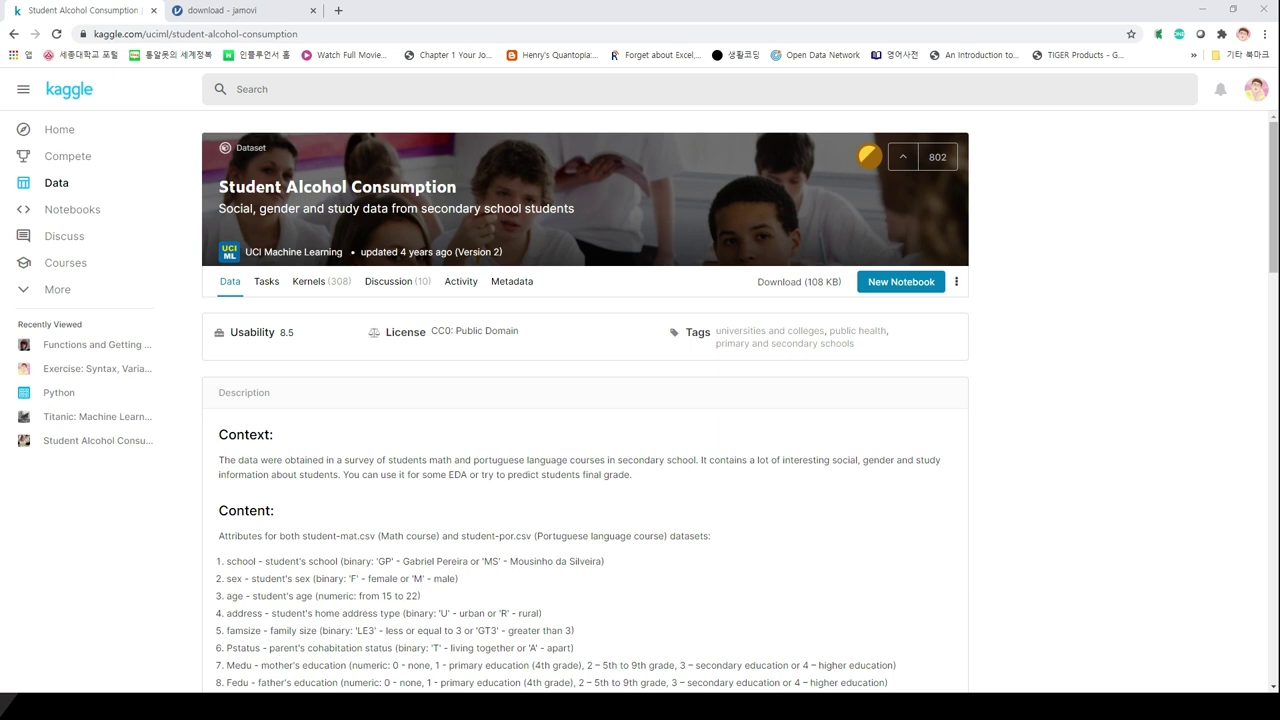
Switch to jamovi and browse the student-mat columns from school through sex to G1 and G2.
{"action": "key", "text": "alt+Tab"}
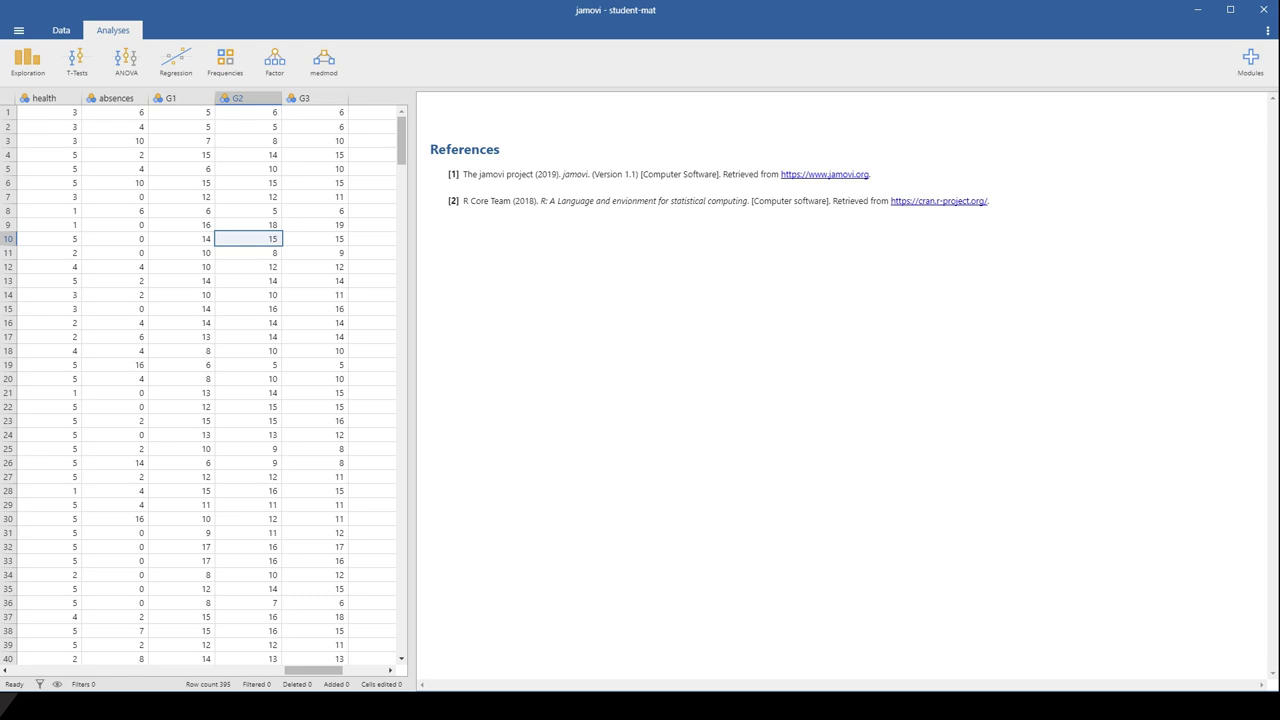
{"action": "left_click", "coordinate": [50, 169]}
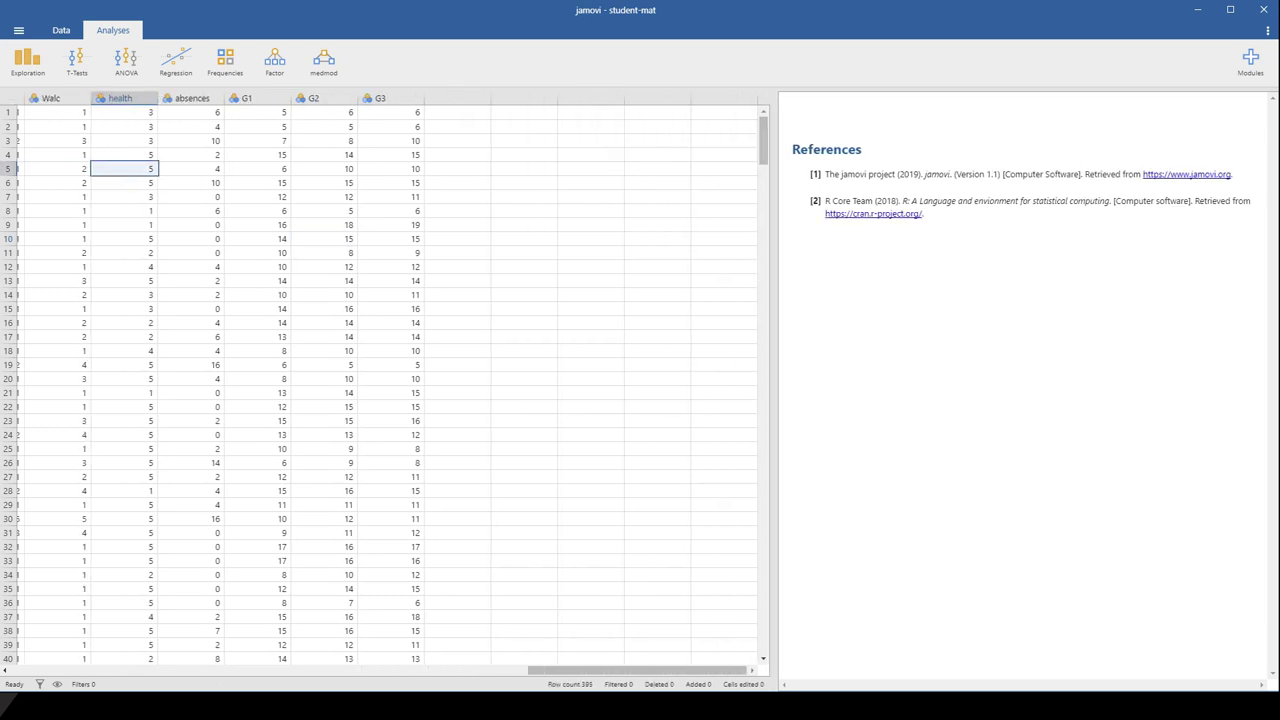
{"action": "key", "text": "Home"}
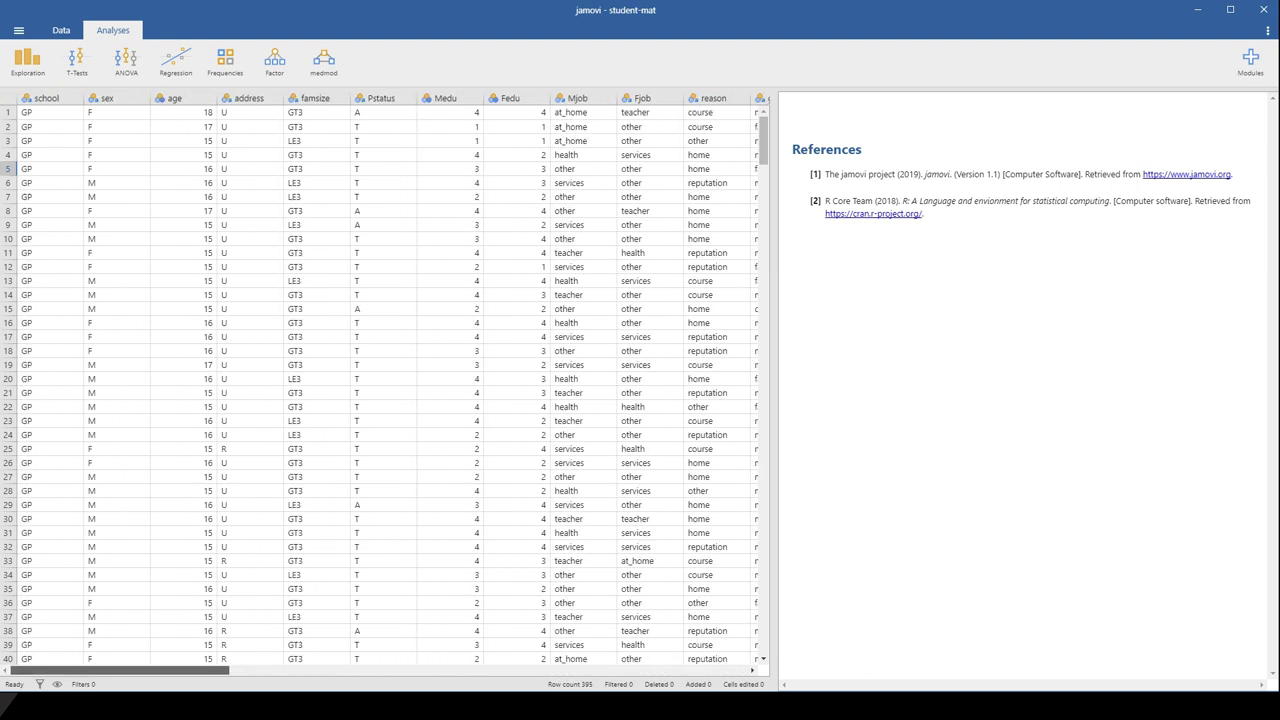
{"action": "key", "text": "Right"}
{"action": "key", "text": "Right"}
{"action": "key", "text": "Right"}
{"action": "key", "text": "Right"}
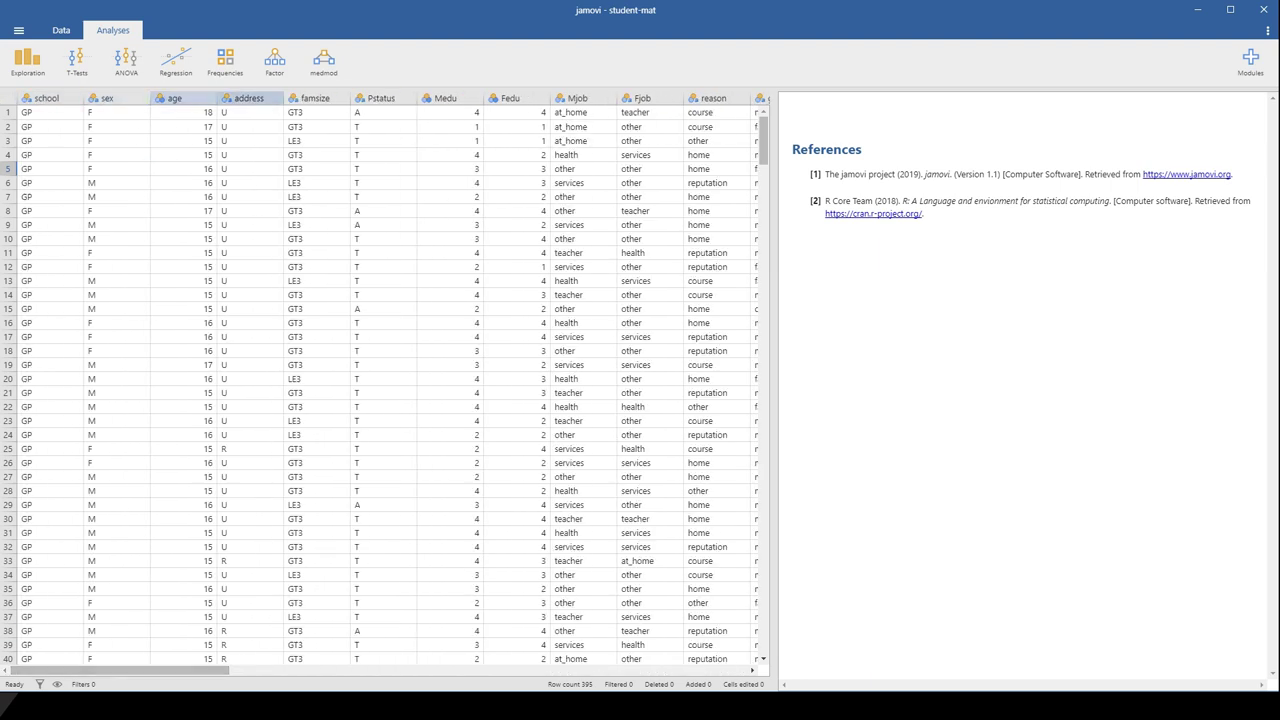
{"action": "key", "text": "Right"}
{"action": "key", "text": "Right"}
{"action": "key", "text": "Right"}
{"action": "key", "text": "Right"}
{"action": "key", "text": "Right"}
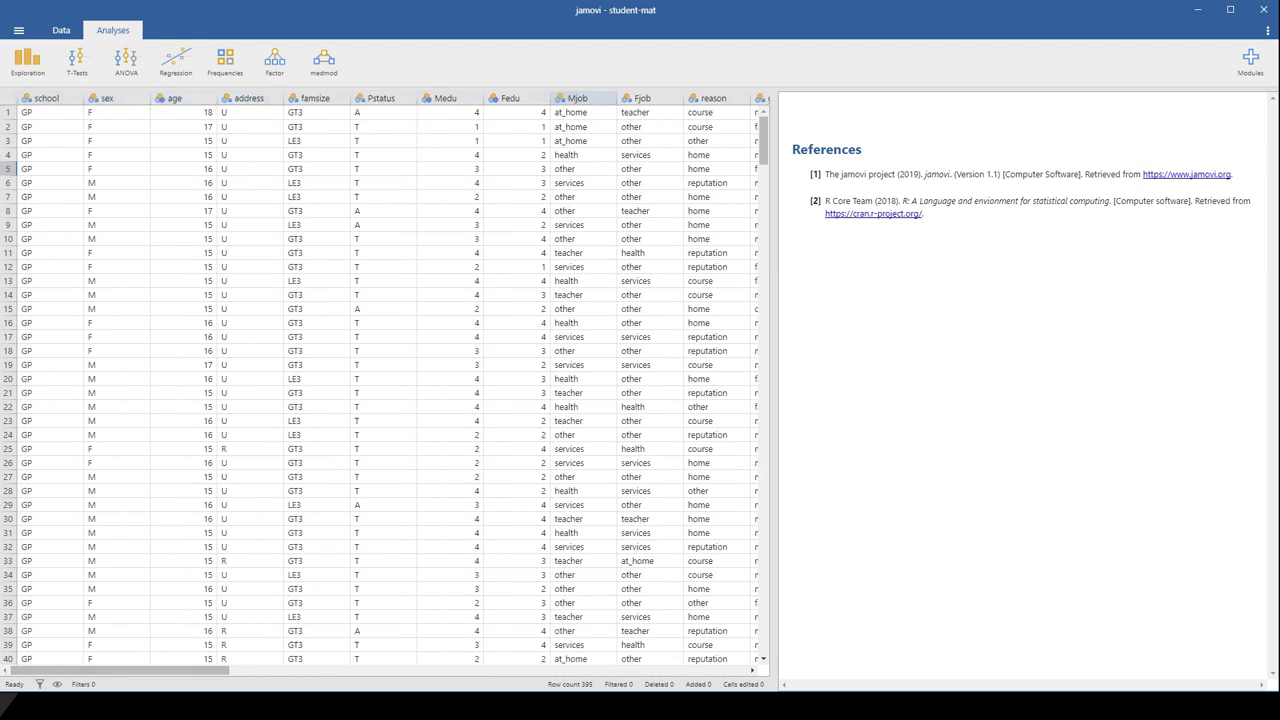
{"action": "left_click", "coordinate": [107, 98]}
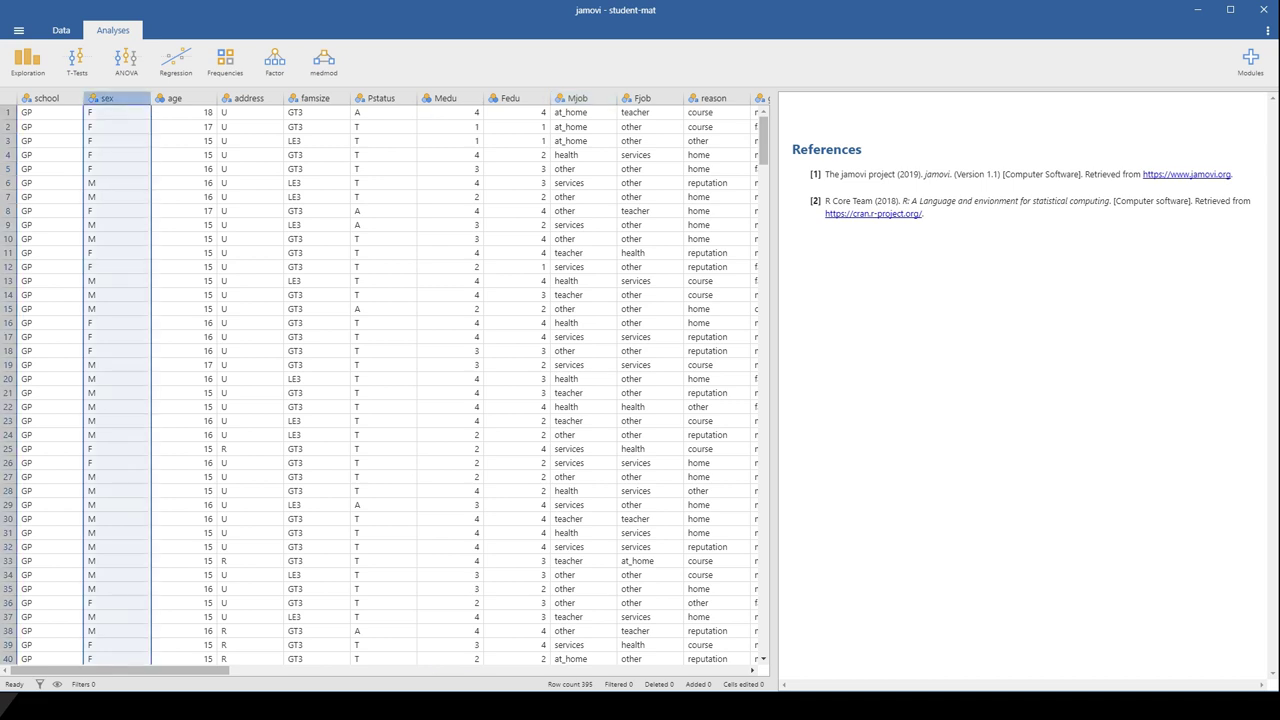
{"action": "scroll", "coordinate": [385, 380], "scroll_direction": "right", "scroll_amount": 10}
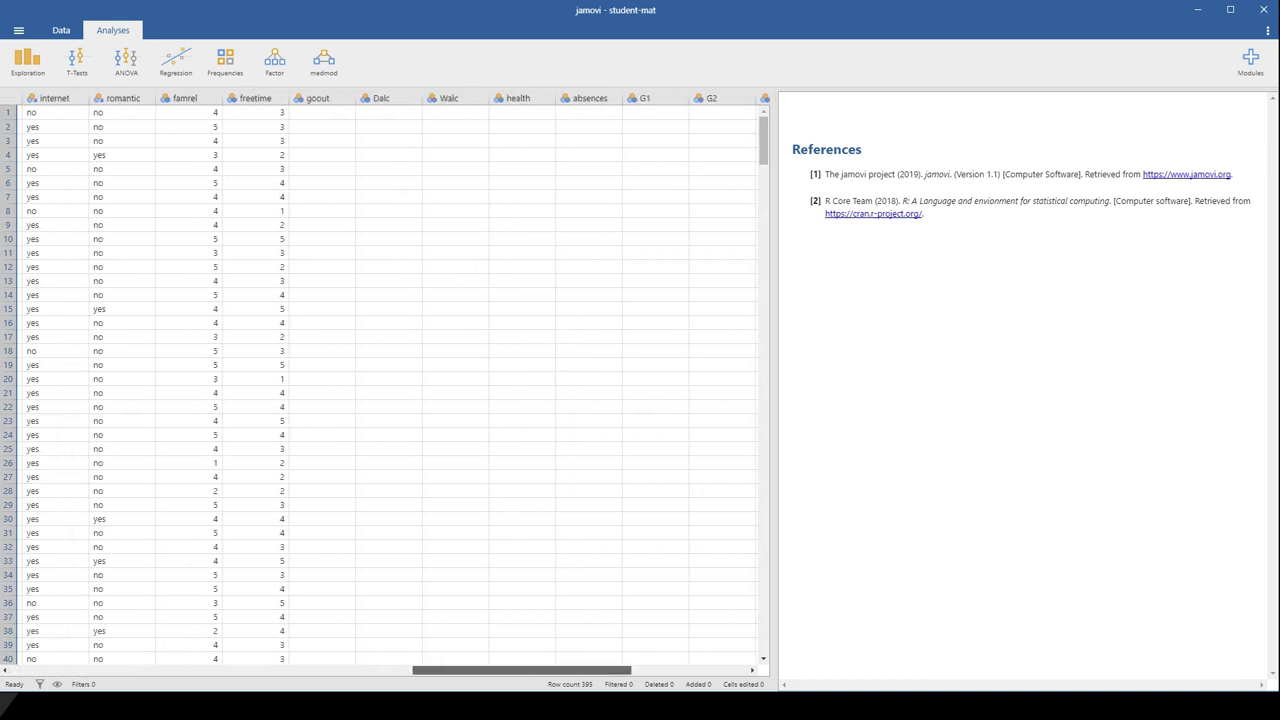
{"action": "scroll", "coordinate": [385, 380], "scroll_direction": "right", "scroll_amount": 5}
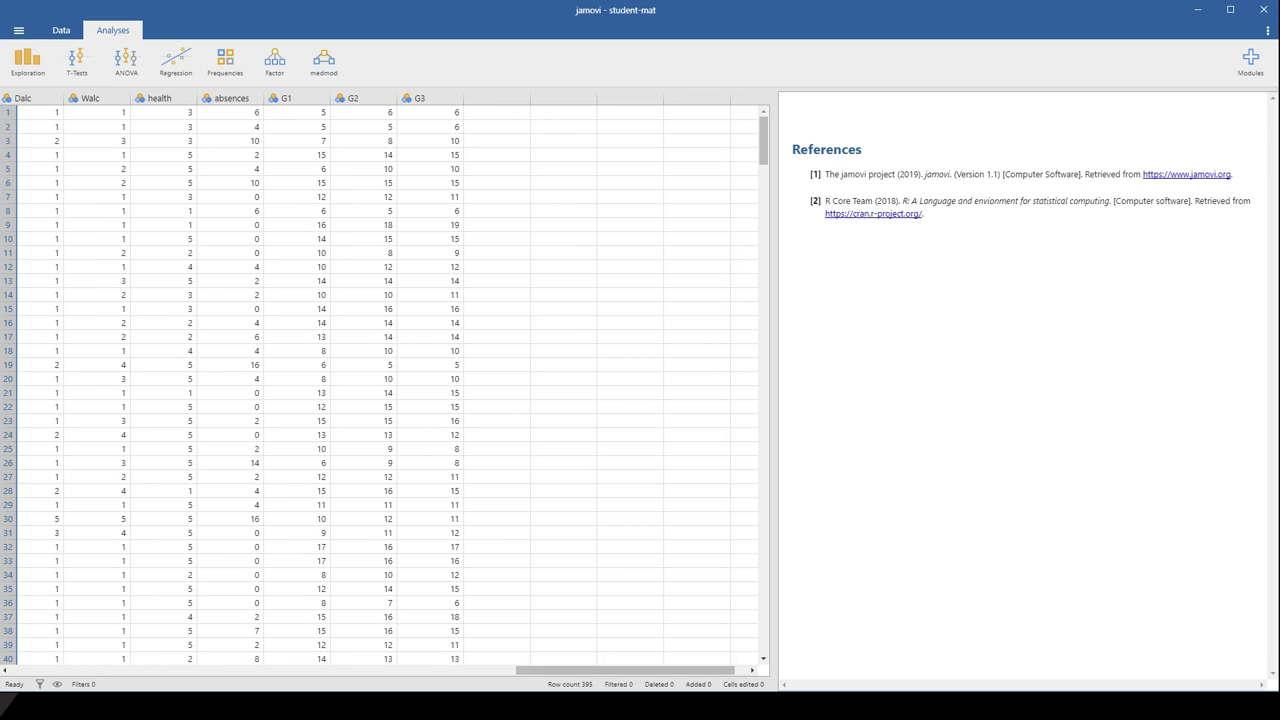
{"action": "left_click_drag", "start_coordinate": [297, 98], "coordinate": [430, 98]}
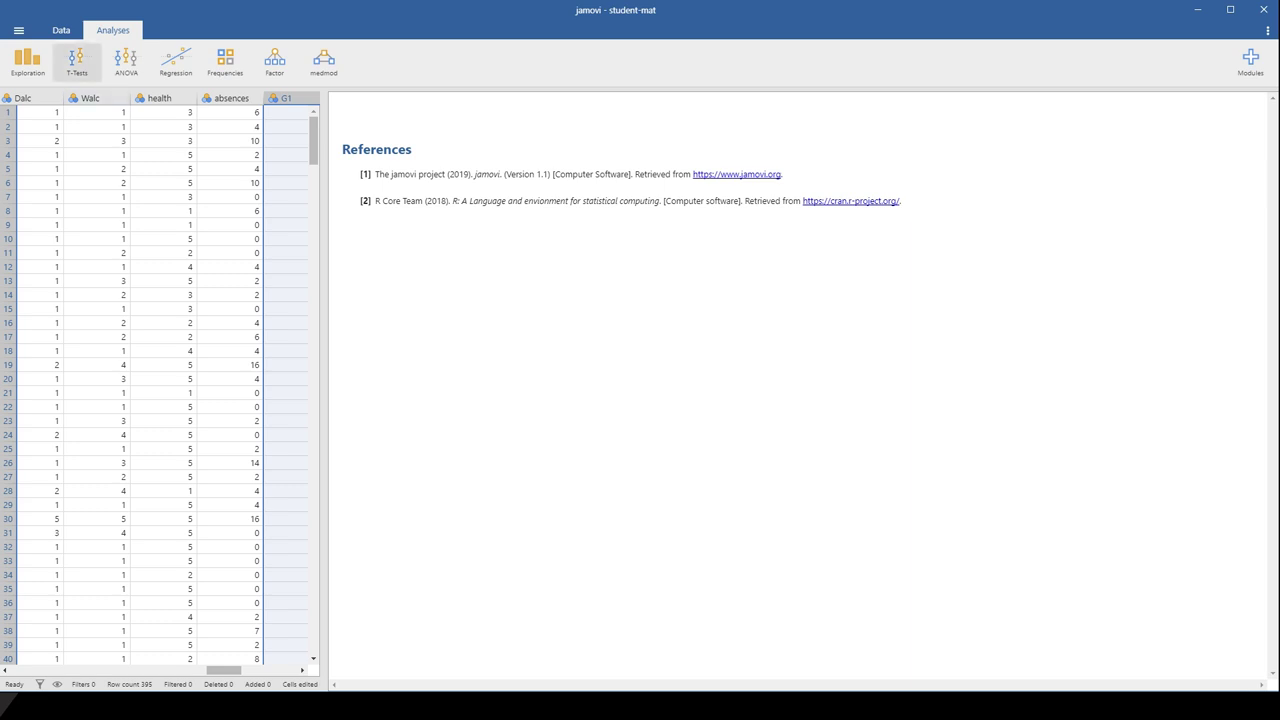
Start an Independent Samples T-Test from the T-Tests menu.
{"action": "left_click", "coordinate": [77, 62]}
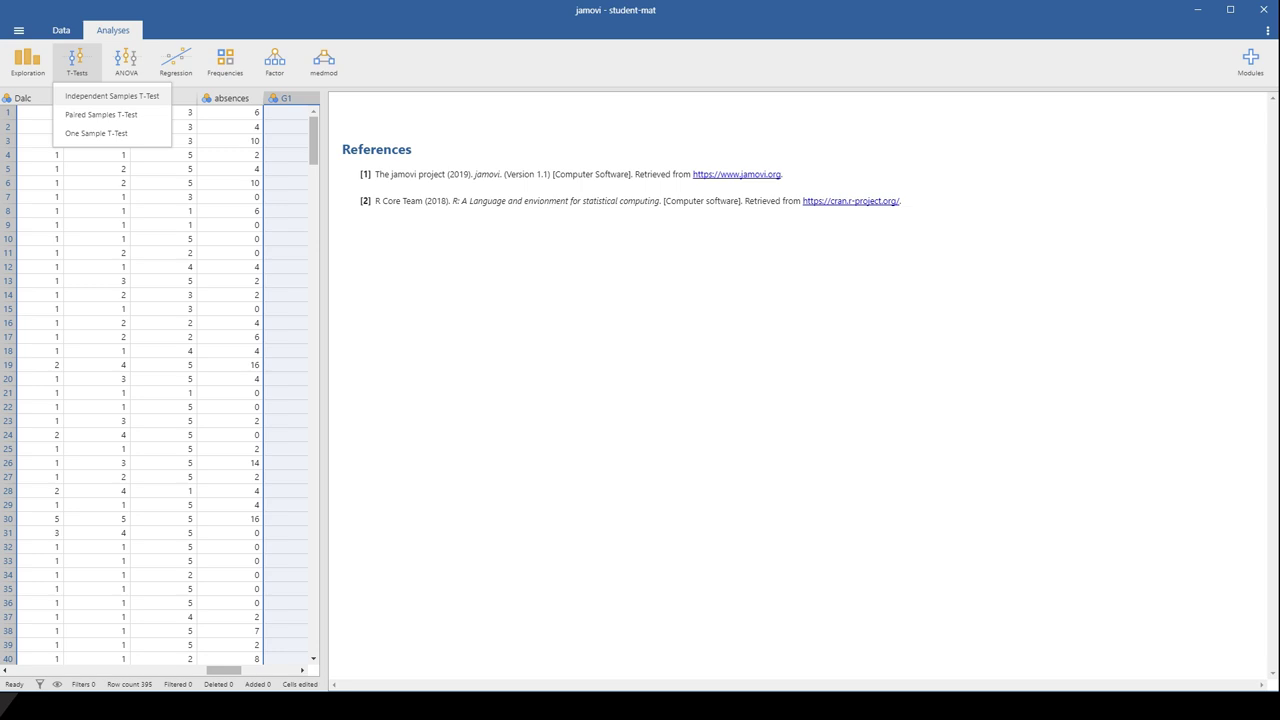
{"action": "left_click", "coordinate": [111, 96]}
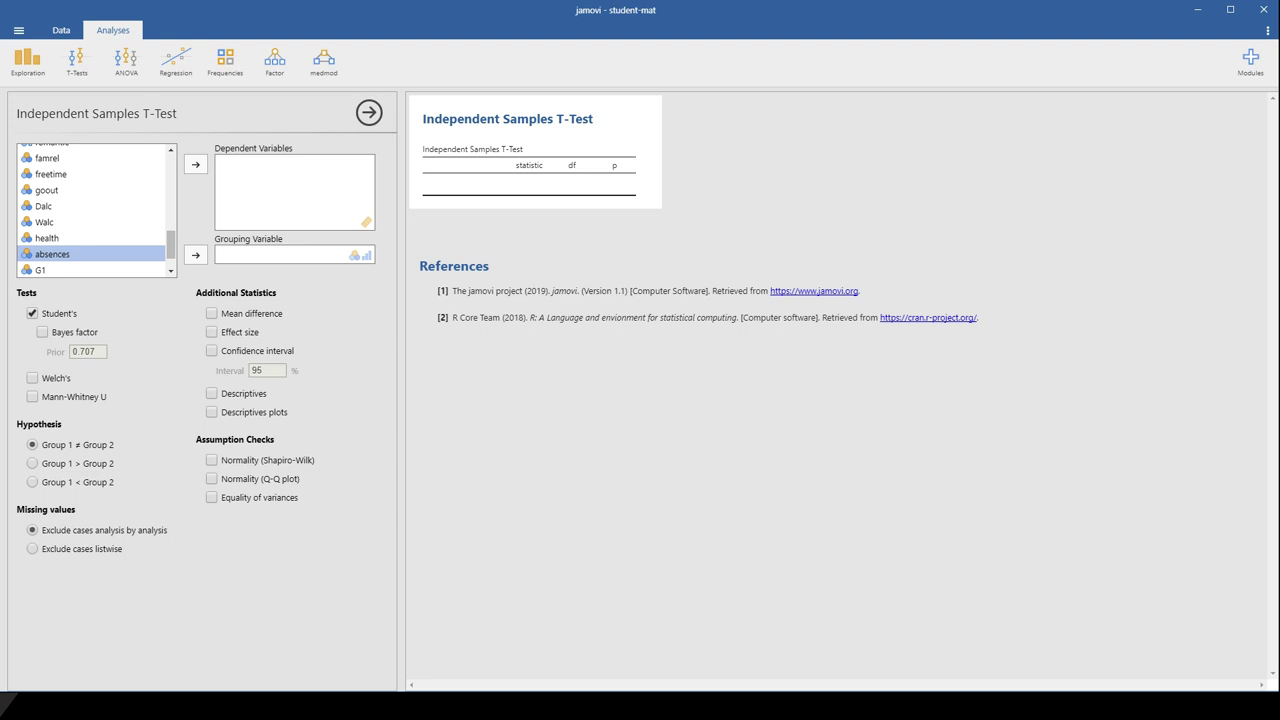
Assign G1 as the dependent variable and sex as the grouping variable.
{"action": "scroll", "coordinate": [171, 271], "scroll_direction": "down", "scroll_amount": 2}
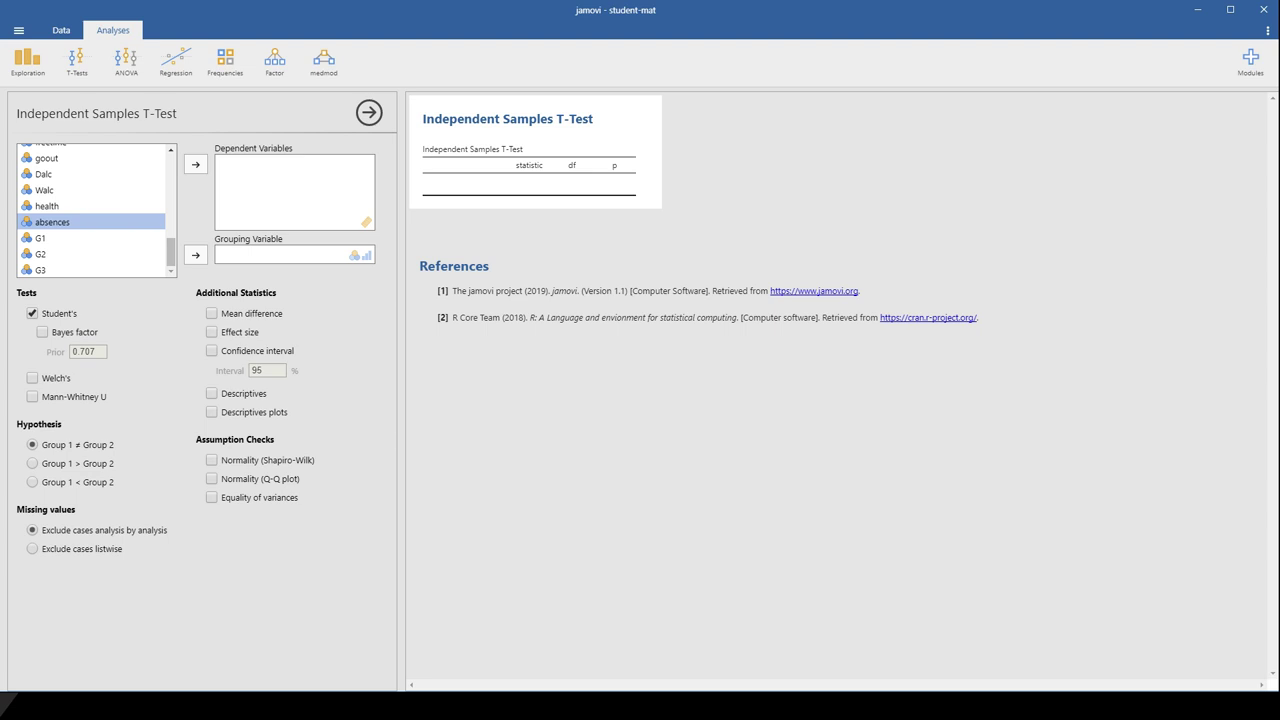
{"action": "left_click", "coordinate": [60, 238]}
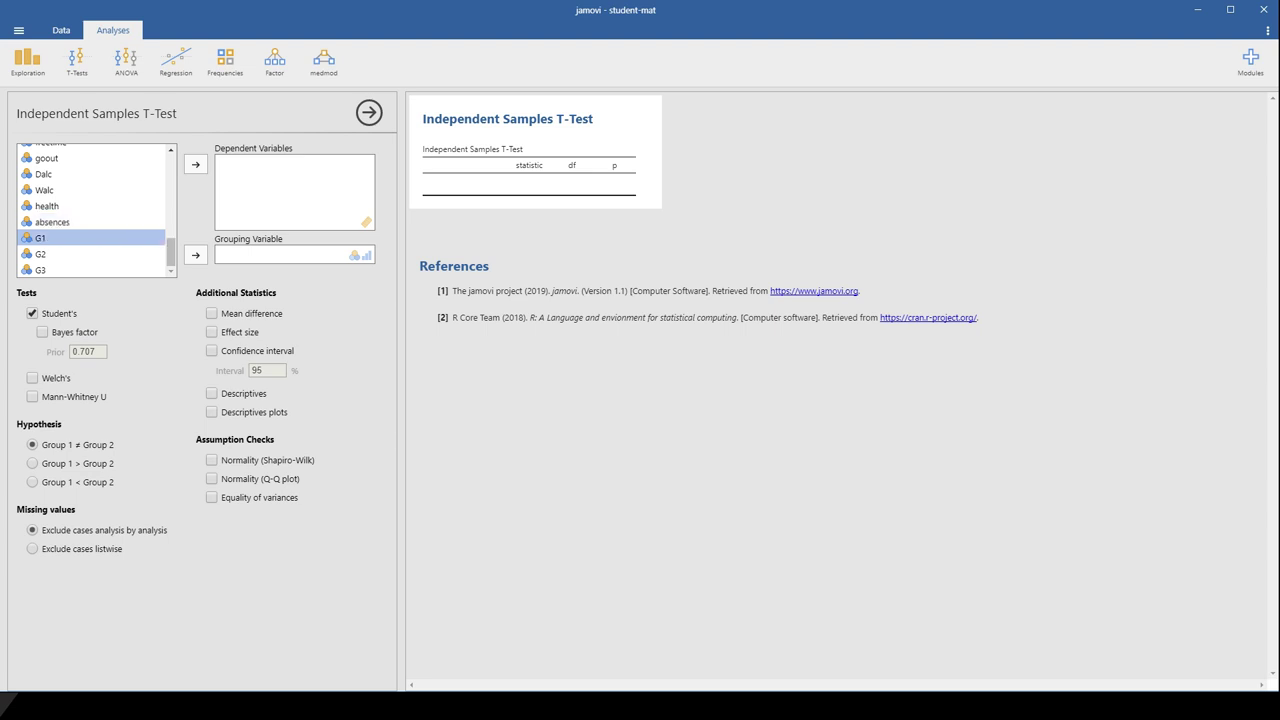
{"action": "left_click", "coordinate": [195, 164]}
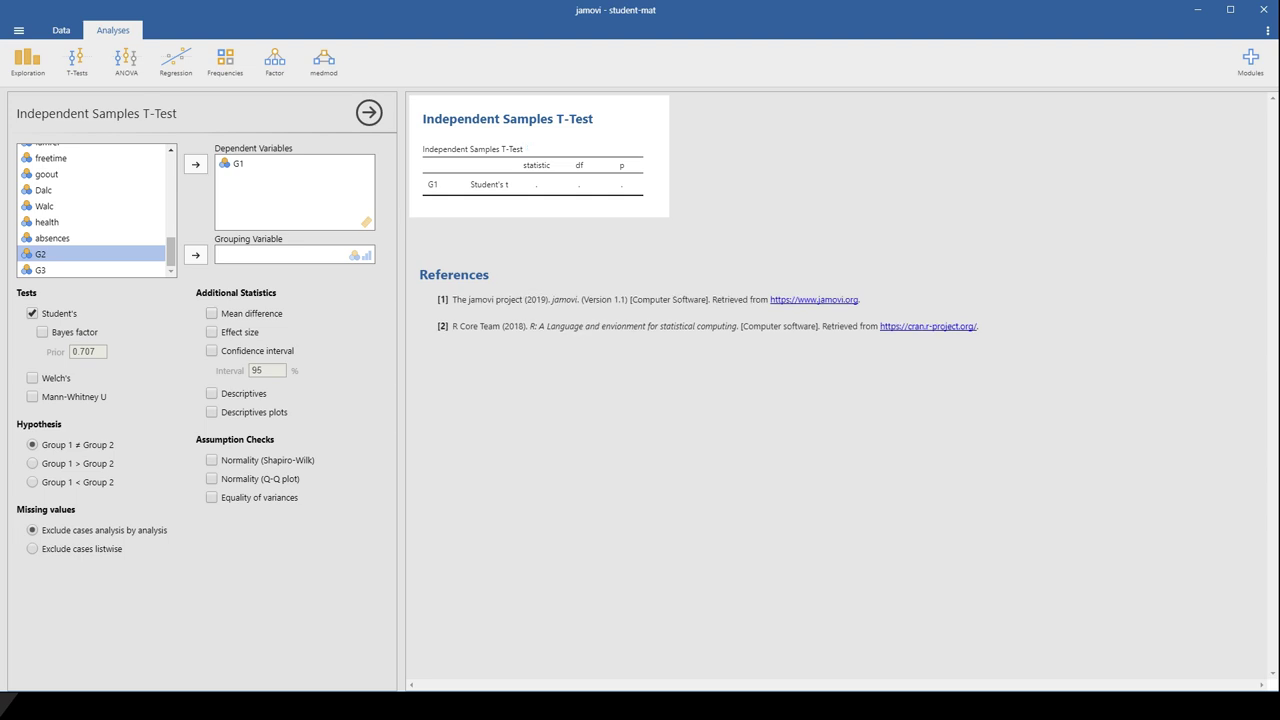
{"action": "scroll", "coordinate": [90, 210], "scroll_direction": "up", "scroll_amount": 8}
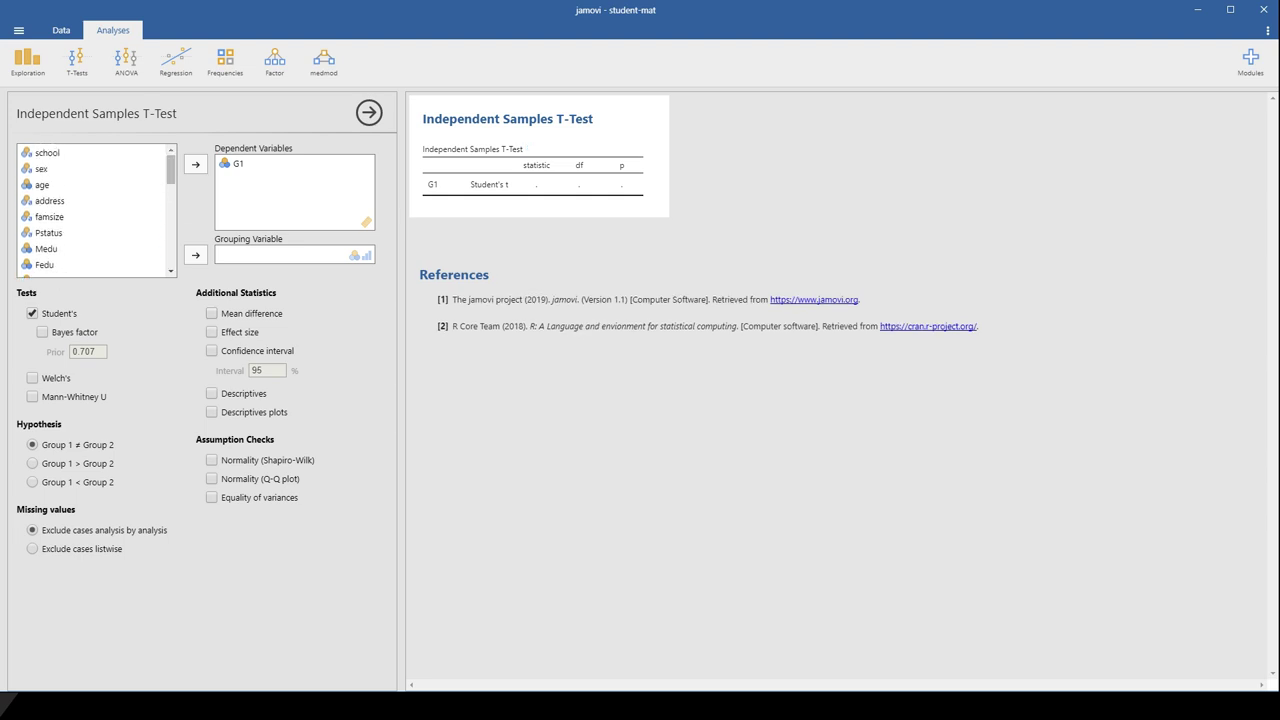
{"action": "left_click", "coordinate": [42, 169]}
{"action": "left_click", "coordinate": [195, 254]}
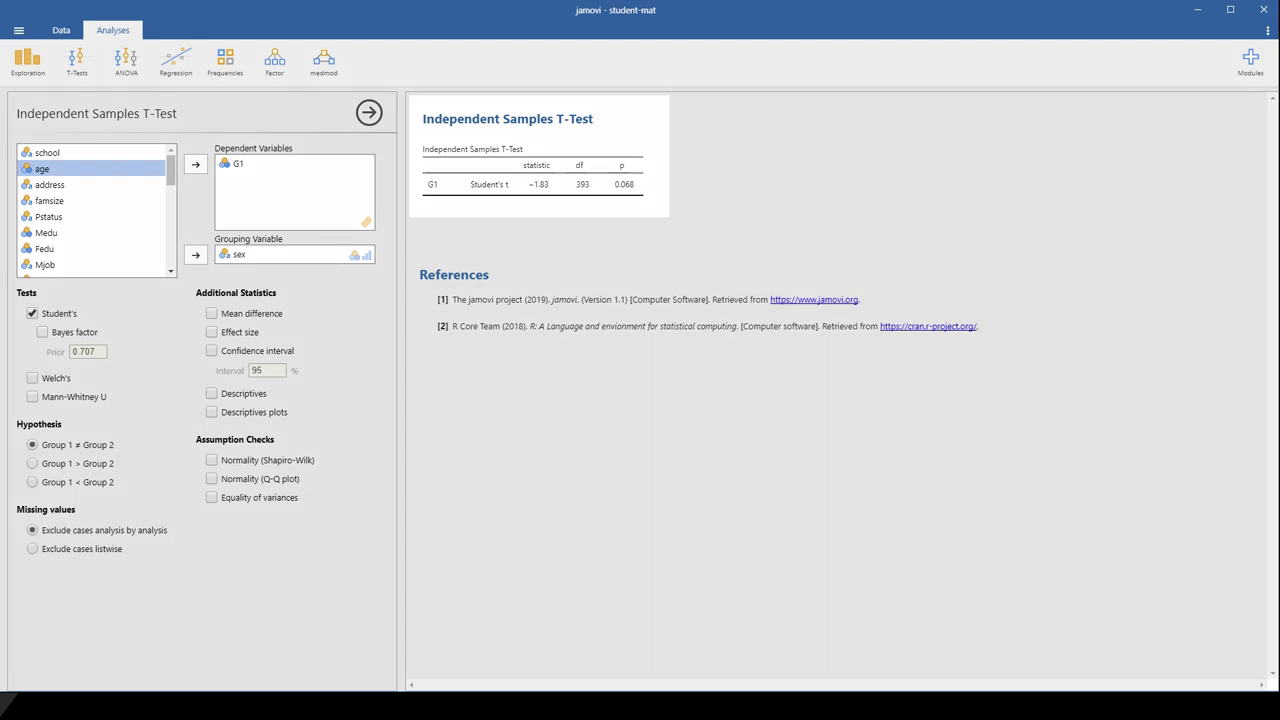
Annotate the t-test results, underlining G1 and circling the p value 0.068.
{"action": "mouse_move", "coordinate": [667, 245]}
{"action": "left_mouse_down"}
{"action": "mouse_move", "coordinate": [562, 292]}
{"action": "mouse_move", "coordinate": [722, 266]}
{"action": "mouse_move", "coordinate": [620, 355]}
{"action": "left_mouse_up"}
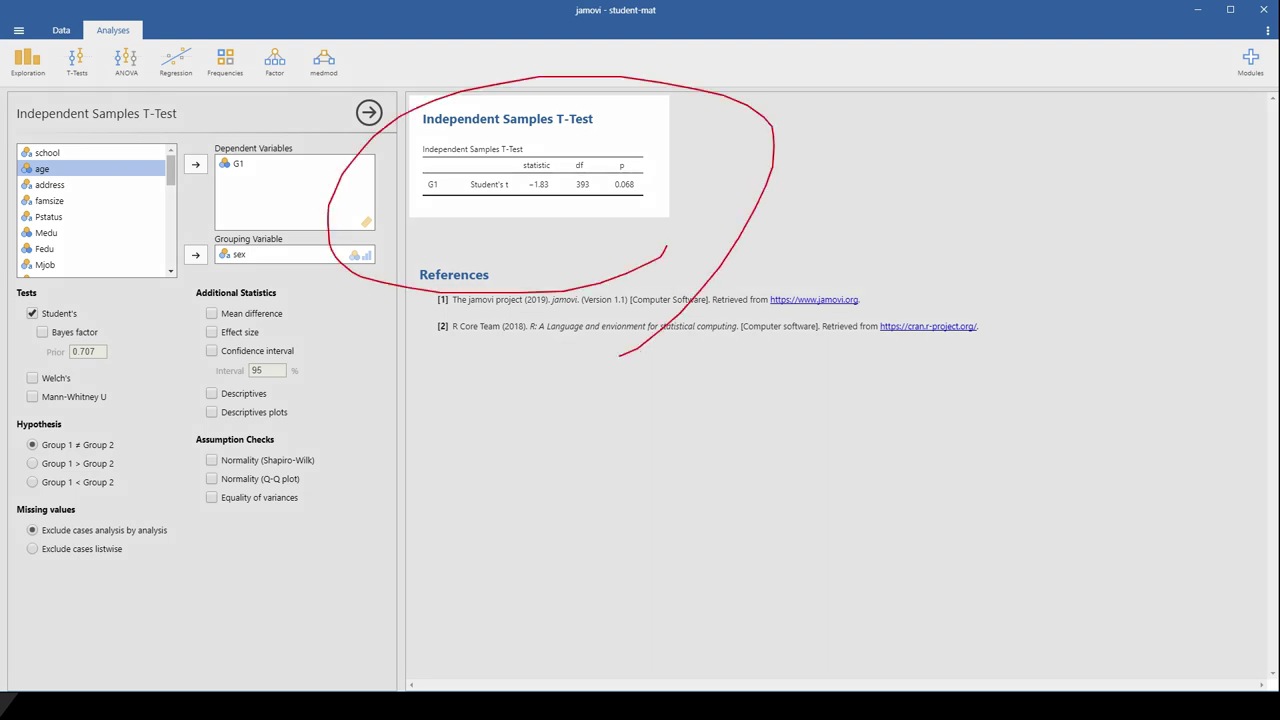
{"action": "left_click_drag", "start_coordinate": [422, 197], "coordinate": [441, 196]}
{"action": "mouse_move", "coordinate": [646, 198]}
{"action": "left_mouse_down"}
{"action": "mouse_move", "coordinate": [611, 200]}
{"action": "mouse_move", "coordinate": [626, 137]}
{"action": "mouse_move", "coordinate": [664, 157]}
{"action": "mouse_move", "coordinate": [641, 210]}
{"action": "left_mouse_up"}
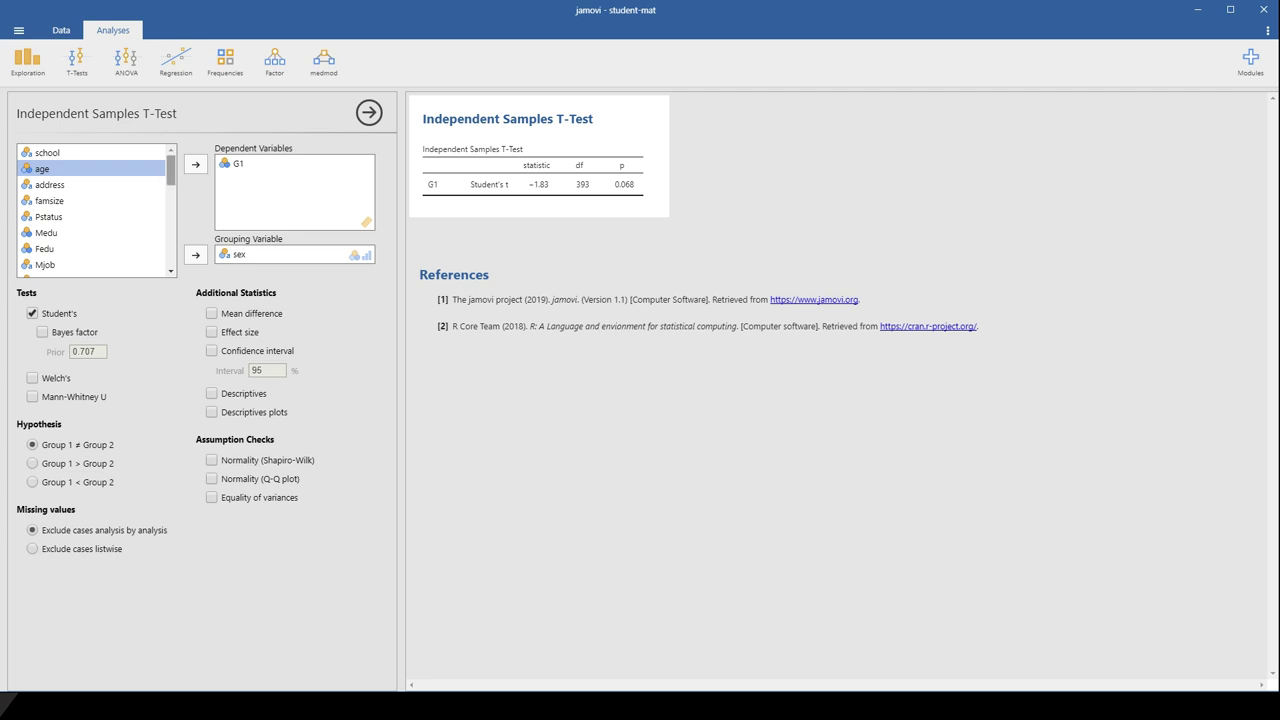
{"action": "left_click_drag", "start_coordinate": [171, 171], "coordinate": [171, 251]}
Add G2 and G3 as further dependent variables alongside G1.
{"action": "left_click", "coordinate": [40, 254]}
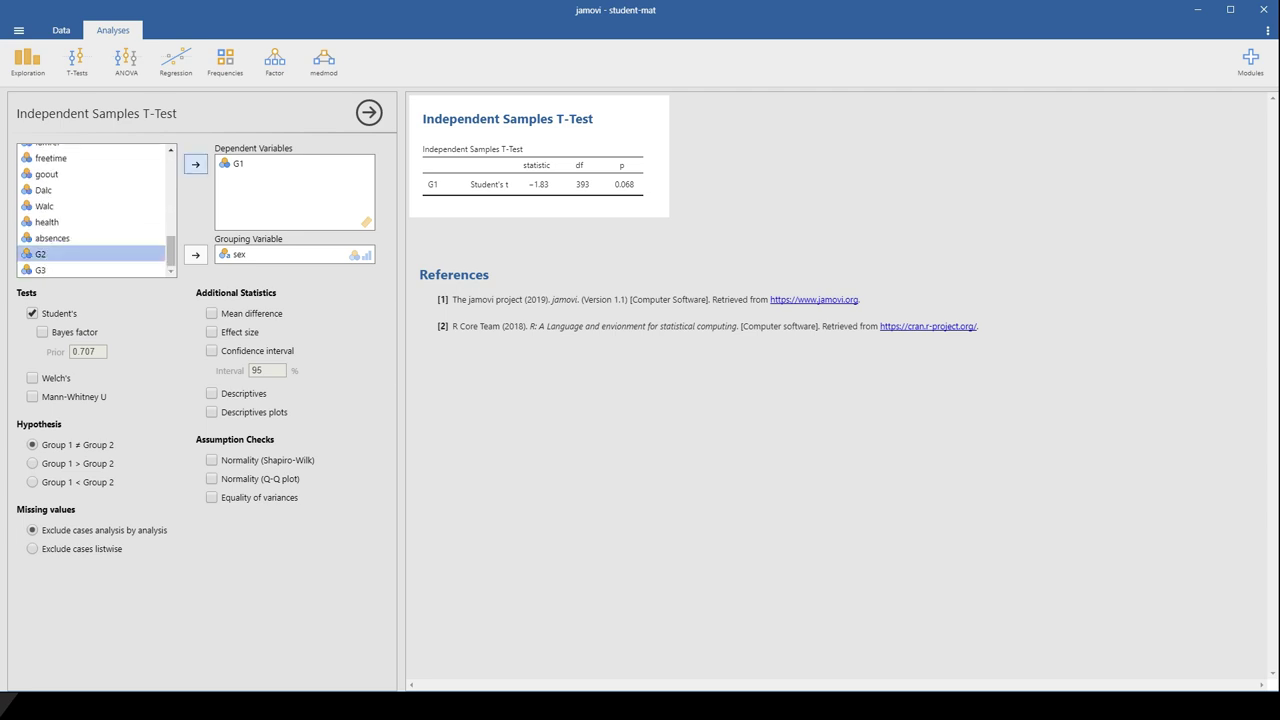
{"action": "left_click", "coordinate": [195, 164]}
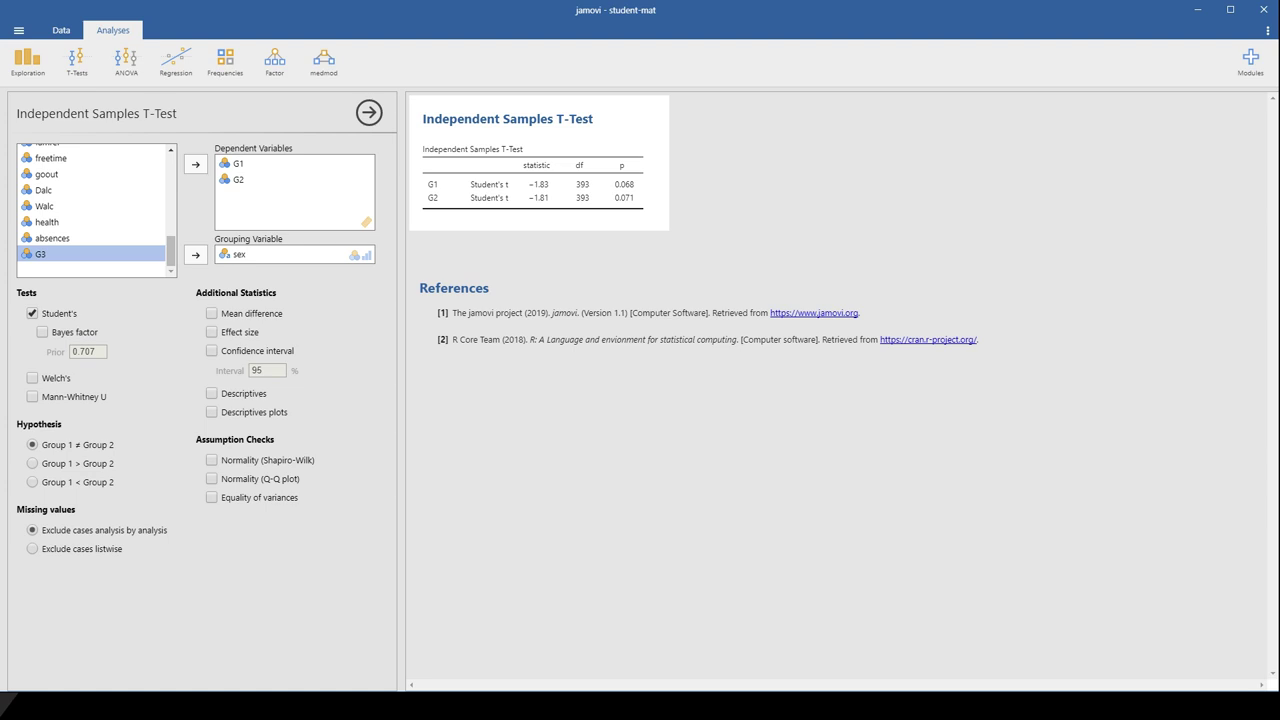
{"action": "left_click", "coordinate": [196, 164]}
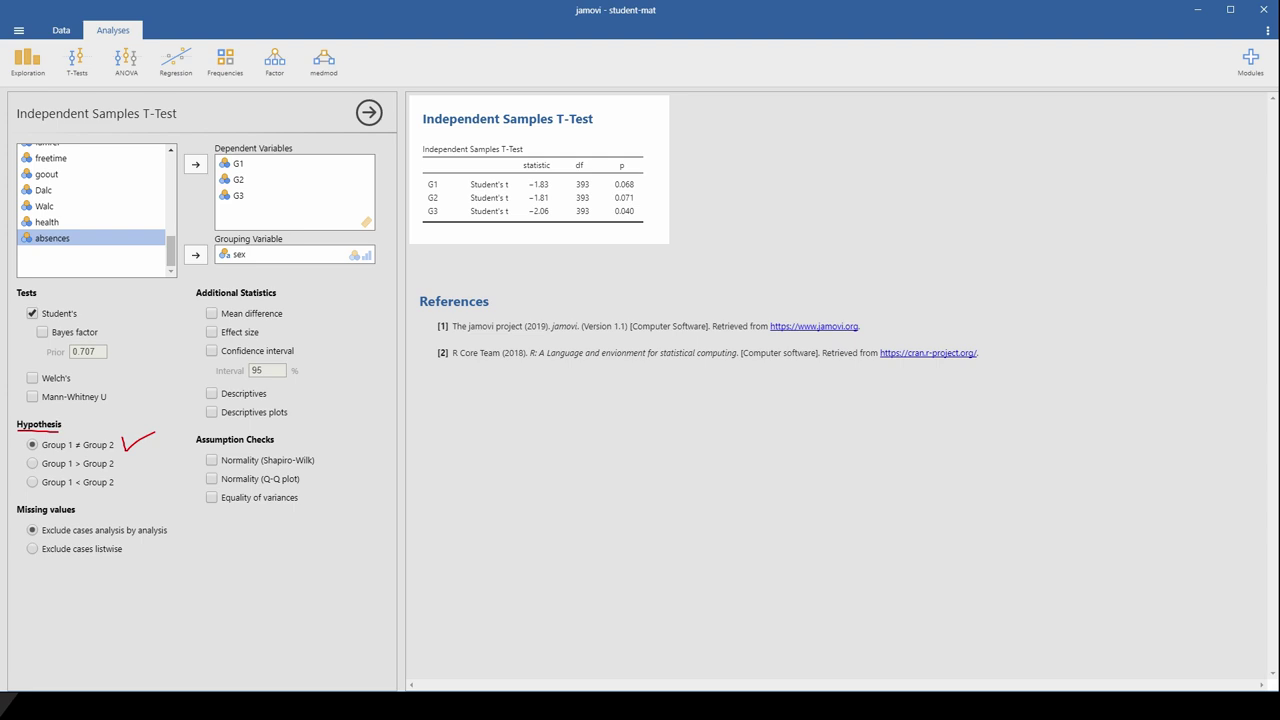
Mark the one-sided Group 1 < Group 2 hypothesis option, then clear the annotations.
{"action": "mouse_move", "coordinate": [122, 452]}
{"action": "left_mouse_down"}
{"action": "mouse_move", "coordinate": [125, 494]}
{"action": "mouse_move", "coordinate": [22, 478]}
{"action": "mouse_move", "coordinate": [72, 453]}
{"action": "mouse_move", "coordinate": [110, 453]}
{"action": "left_mouse_up"}
{"action": "key", "text": "Escape"}
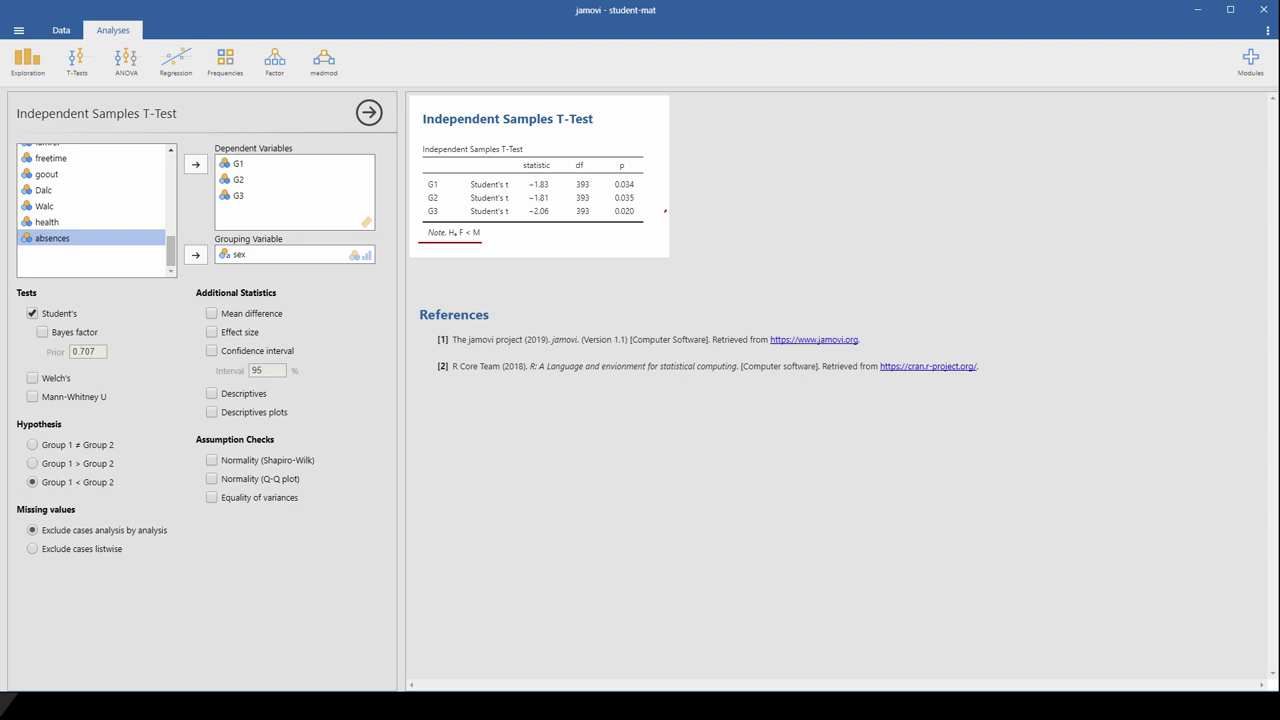
Circle the p column of the t-test results, then erase the annotation.
{"action": "mouse_move", "coordinate": [664, 212]}
{"action": "left_mouse_down"}
{"action": "mouse_move", "coordinate": [597, 220]}
{"action": "mouse_move", "coordinate": [593, 177]}
{"action": "mouse_move", "coordinate": [626, 153]}
{"action": "mouse_move", "coordinate": [660, 226]}
{"action": "left_mouse_up"}
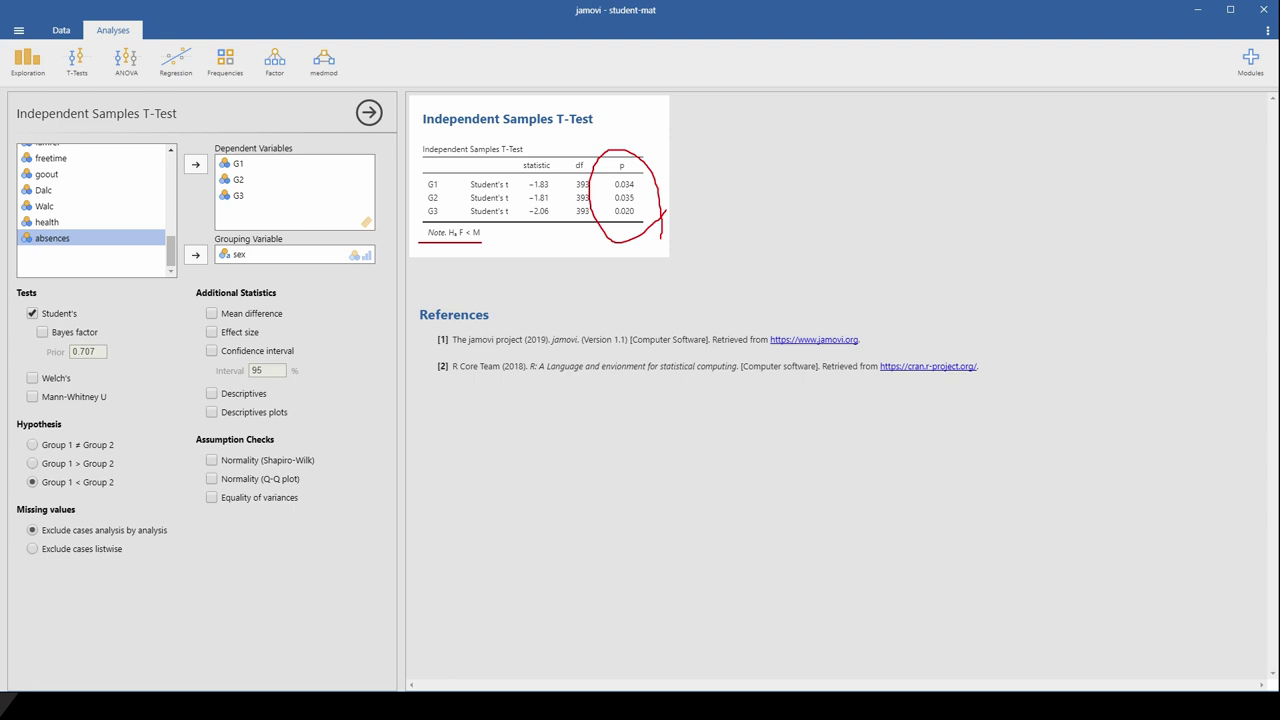
{"action": "key", "text": "Escape"}
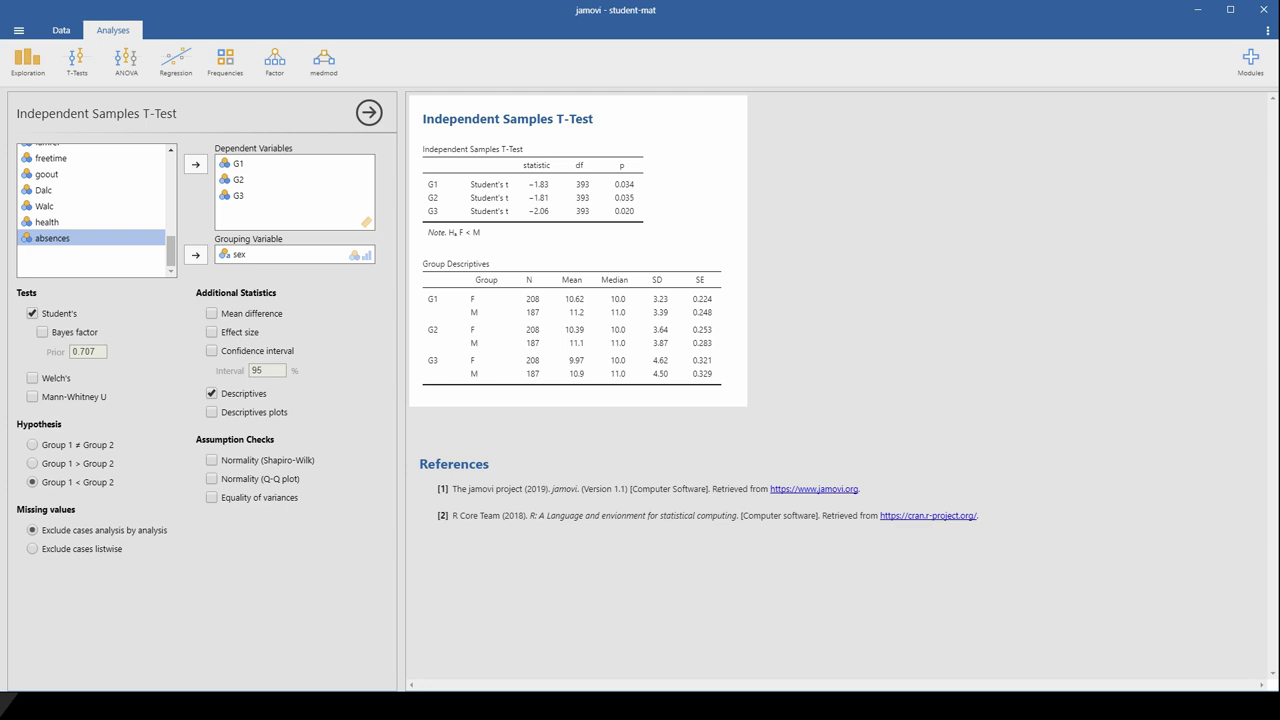
Mark G1–G3, the F and M group labels and the group means in Group Descriptives, then erase the marks.
{"action": "mouse_move", "coordinate": [418, 311]}
{"action": "left_mouse_down"}
{"action": "mouse_move", "coordinate": [468, 316]}
{"action": "mouse_move", "coordinate": [470, 339]}
{"action": "mouse_move", "coordinate": [435, 368]}
{"action": "left_mouse_up"}
{"action": "mouse_move", "coordinate": [490, 322]}
{"action": "left_mouse_down"}
{"action": "mouse_move", "coordinate": [458, 305]}
{"action": "mouse_move", "coordinate": [494, 310]}
{"action": "left_mouse_up"}
{"action": "mouse_move", "coordinate": [490, 356]}
{"action": "left_mouse_down"}
{"action": "mouse_move", "coordinate": [462, 324]}
{"action": "mouse_move", "coordinate": [486, 348]}
{"action": "left_mouse_up"}
{"action": "mouse_move", "coordinate": [466, 386]}
{"action": "left_mouse_down"}
{"action": "mouse_move", "coordinate": [488, 378]}
{"action": "mouse_move", "coordinate": [466, 386]}
{"action": "left_mouse_up"}
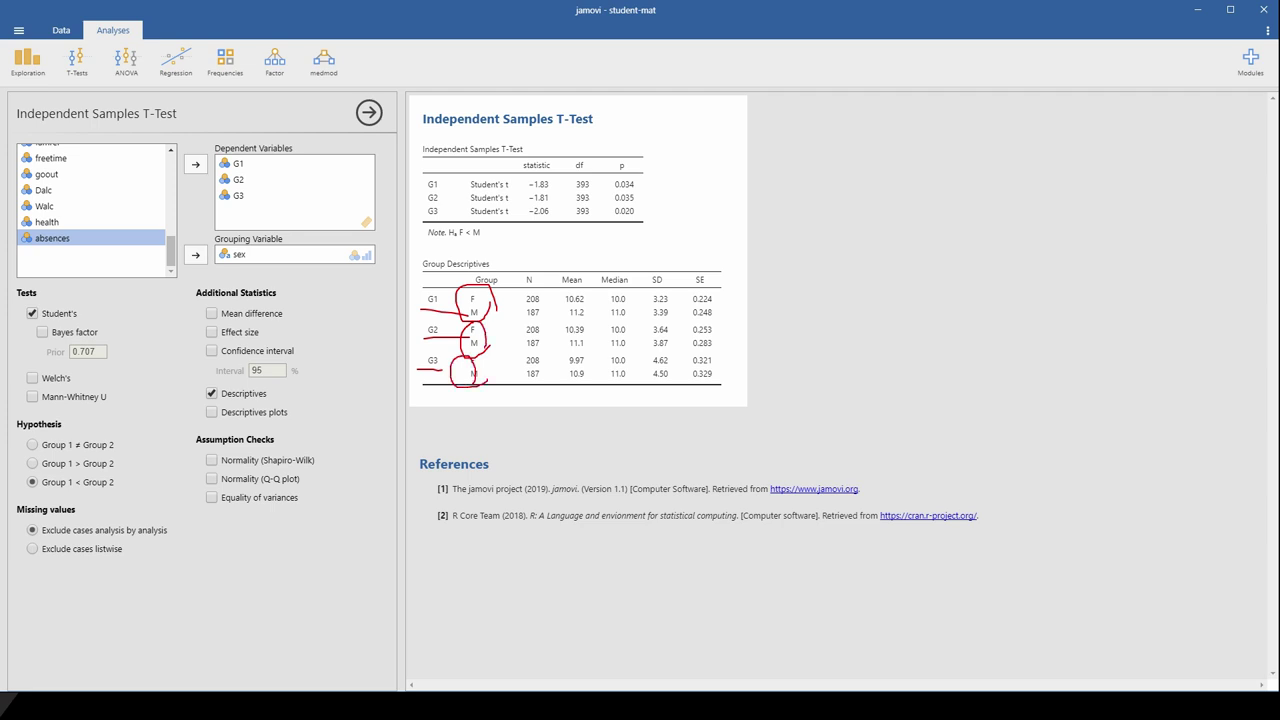
{"action": "mouse_move", "coordinate": [562, 306]}
{"action": "left_mouse_down"}
{"action": "mouse_move", "coordinate": [572, 347]}
{"action": "mouse_move", "coordinate": [585, 346]}
{"action": "mouse_move", "coordinate": [562, 363]}
{"action": "mouse_move", "coordinate": [585, 380]}
{"action": "mouse_move", "coordinate": [583, 253]}
{"action": "mouse_move", "coordinate": [557, 267]}
{"action": "mouse_move", "coordinate": [541, 388]}
{"action": "mouse_move", "coordinate": [603, 393]}
{"action": "left_mouse_up"}
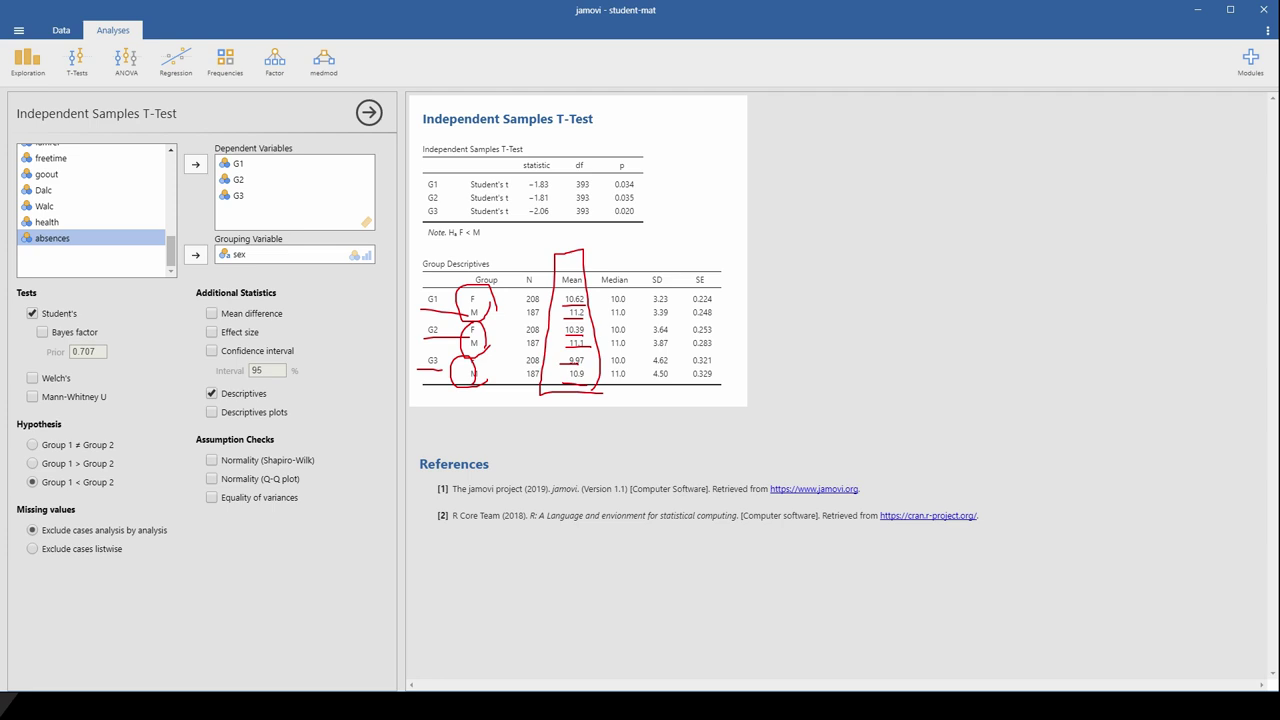
{"action": "key", "text": "Escape"}
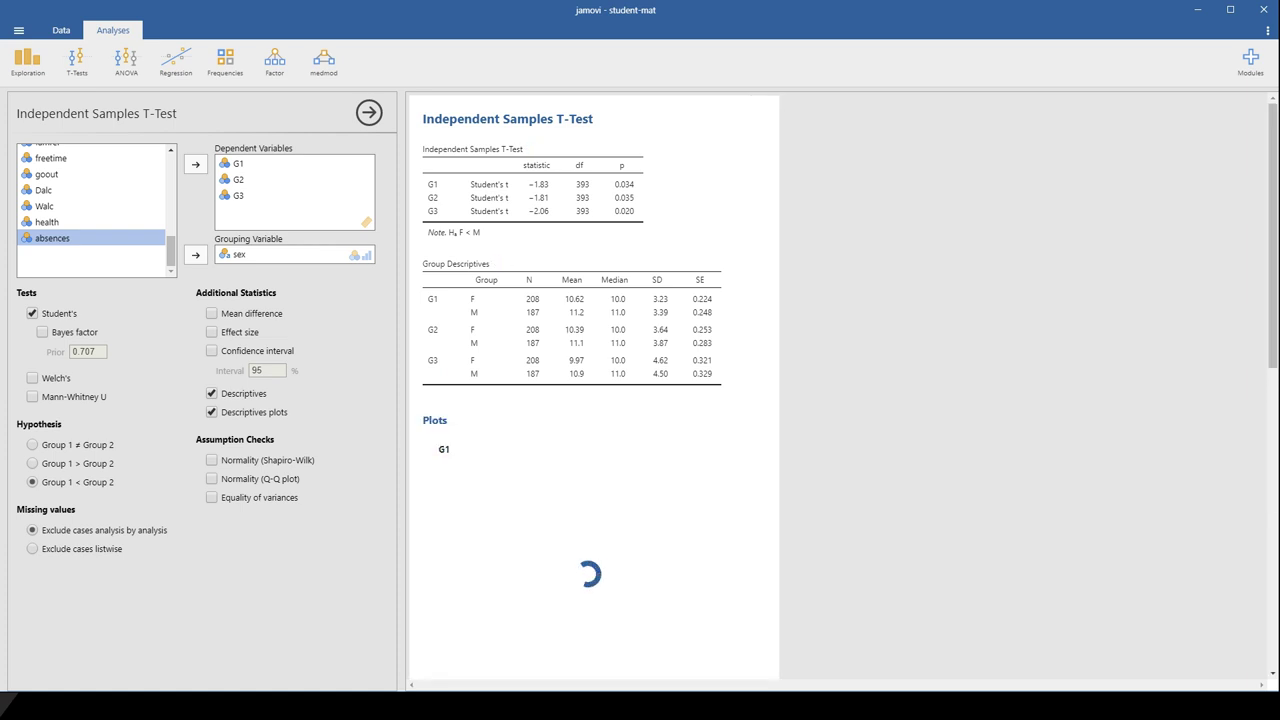
Scroll down through the descriptives plots for G1, G2 and G3.
{"action": "scroll", "coordinate": [590, 390], "scroll_direction": "down", "scroll_amount": 5}
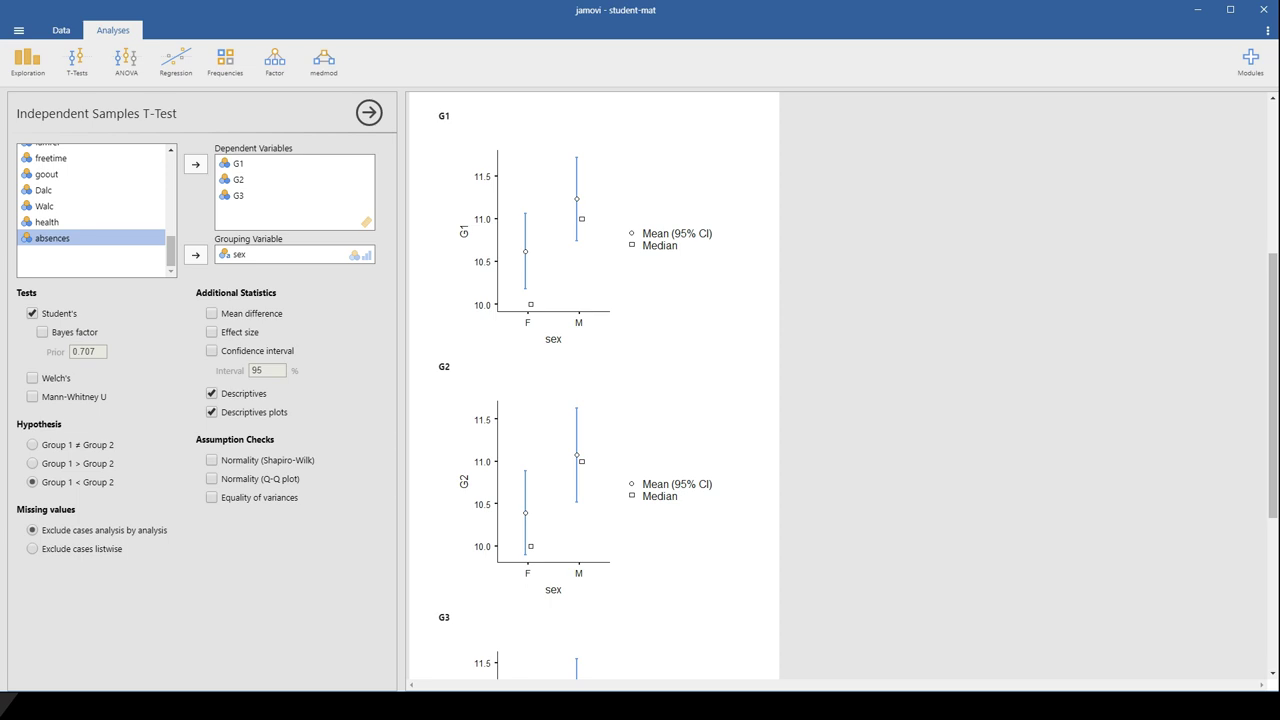
{"action": "scroll", "coordinate": [590, 390], "scroll_direction": "down", "scroll_amount": 1}
{"action": "scroll", "coordinate": [594, 390], "scroll_direction": "down", "scroll_amount": 2}
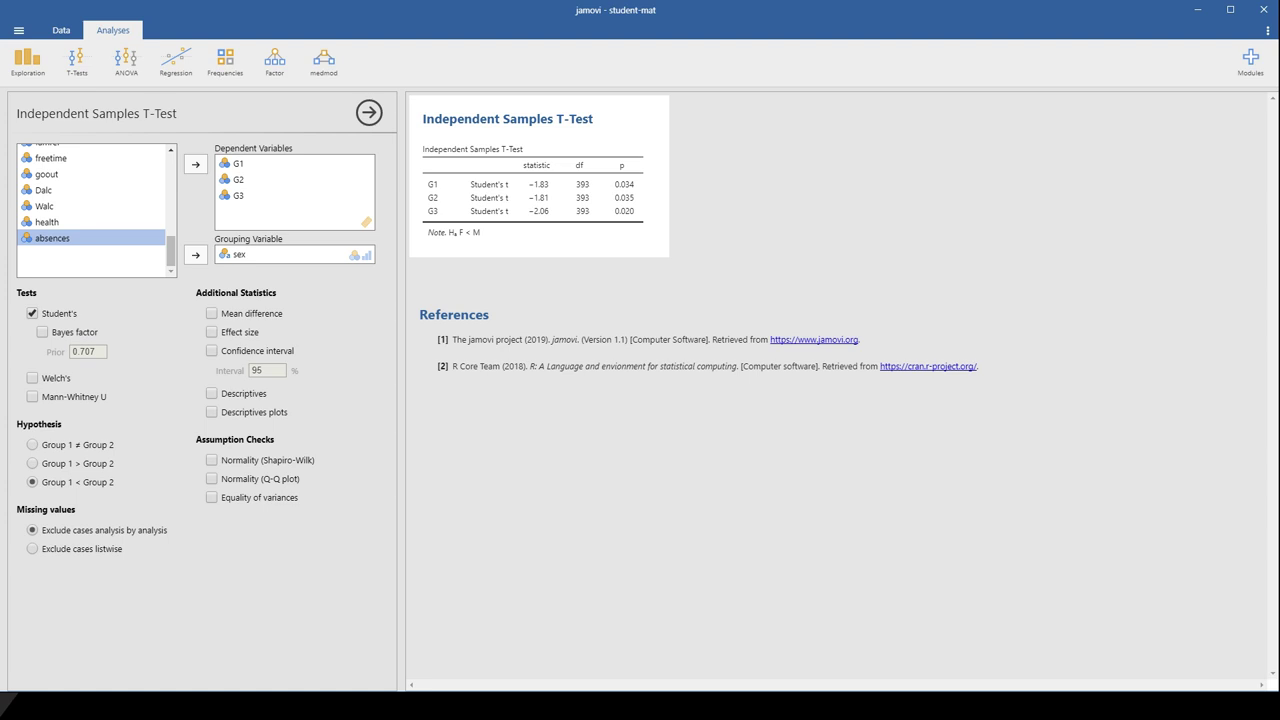
Turn Descriptives back on for the independent t-test and bring up the T-Tests menu.
{"action": "left_click", "coordinate": [211, 393]}
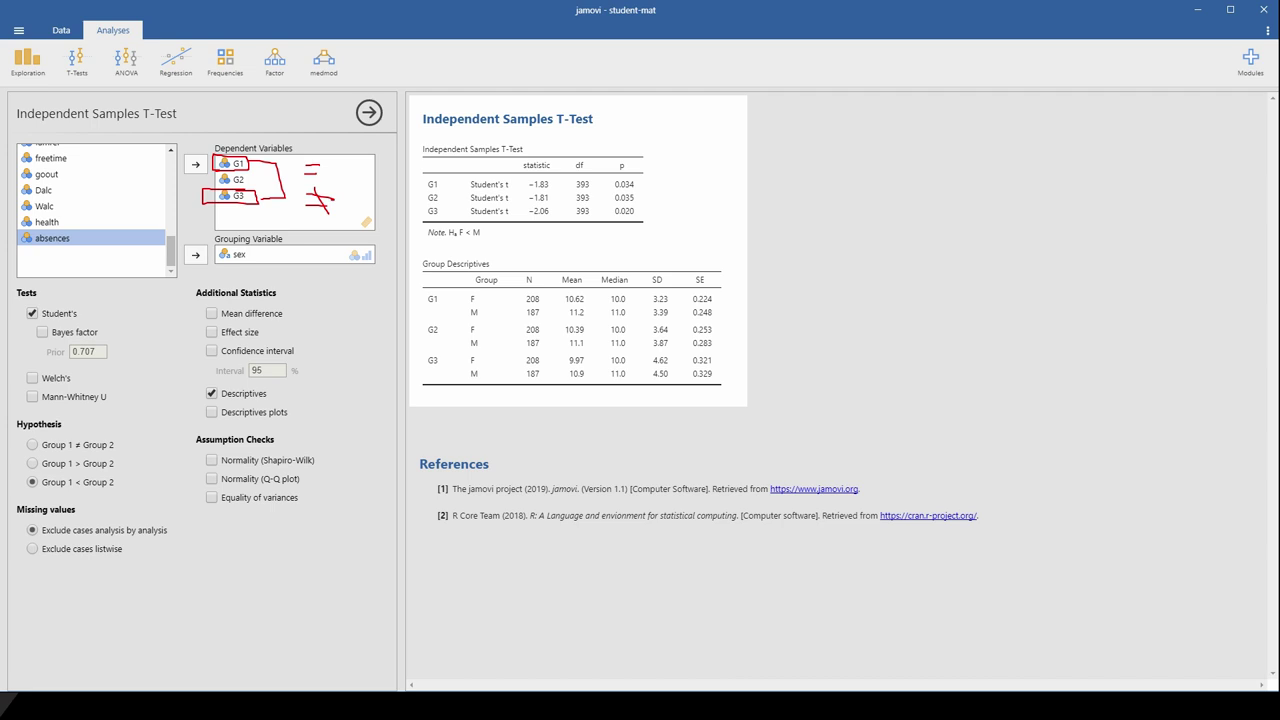
{"action": "left_click", "coordinate": [76, 62]}
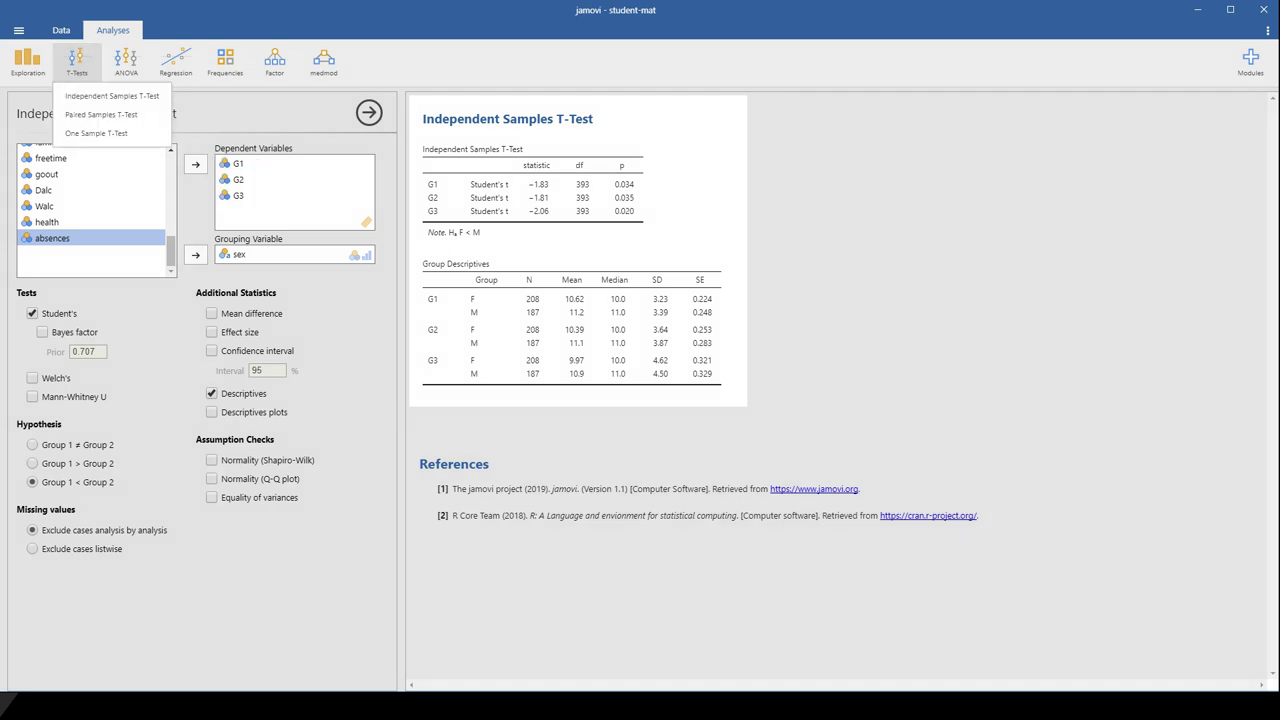
Run a Paired Samples T-Test with G1 paired against G3.
{"action": "left_click", "coordinate": [101, 114]}
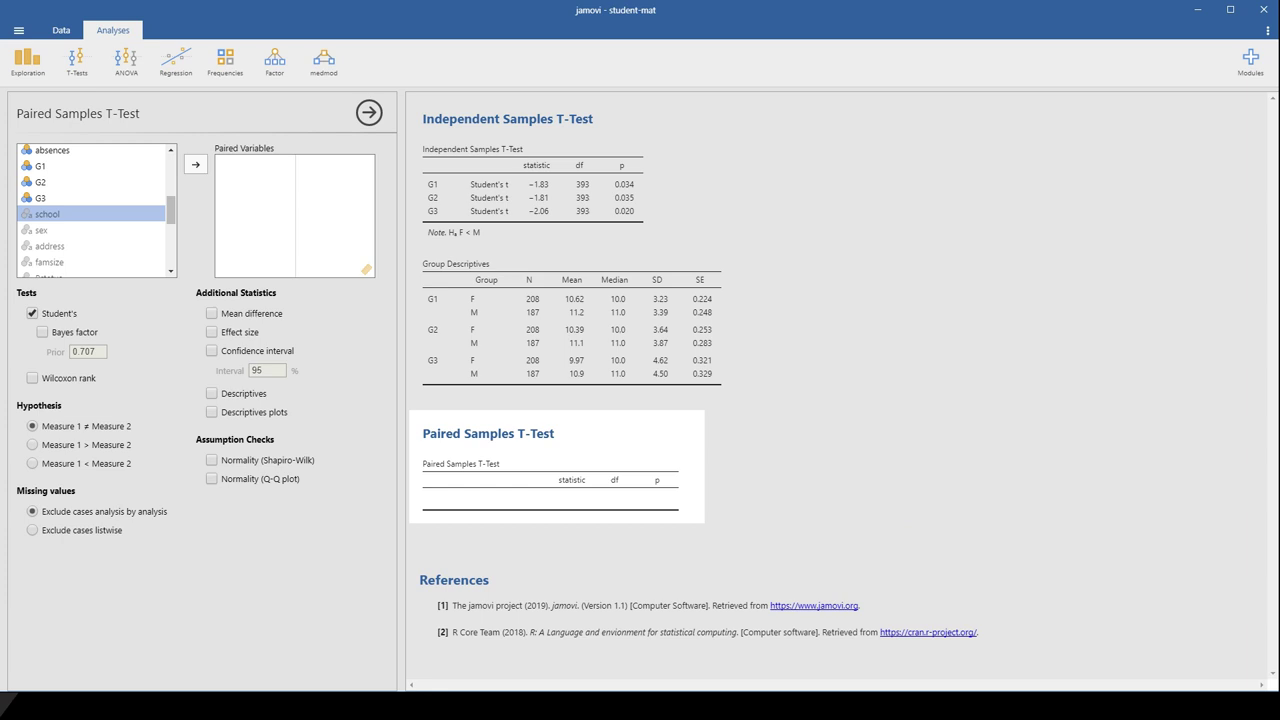
{"action": "left_click", "coordinate": [40, 166]}
{"action": "left_click", "coordinate": [195, 164]}
{"action": "left_click", "coordinate": [40, 198]}
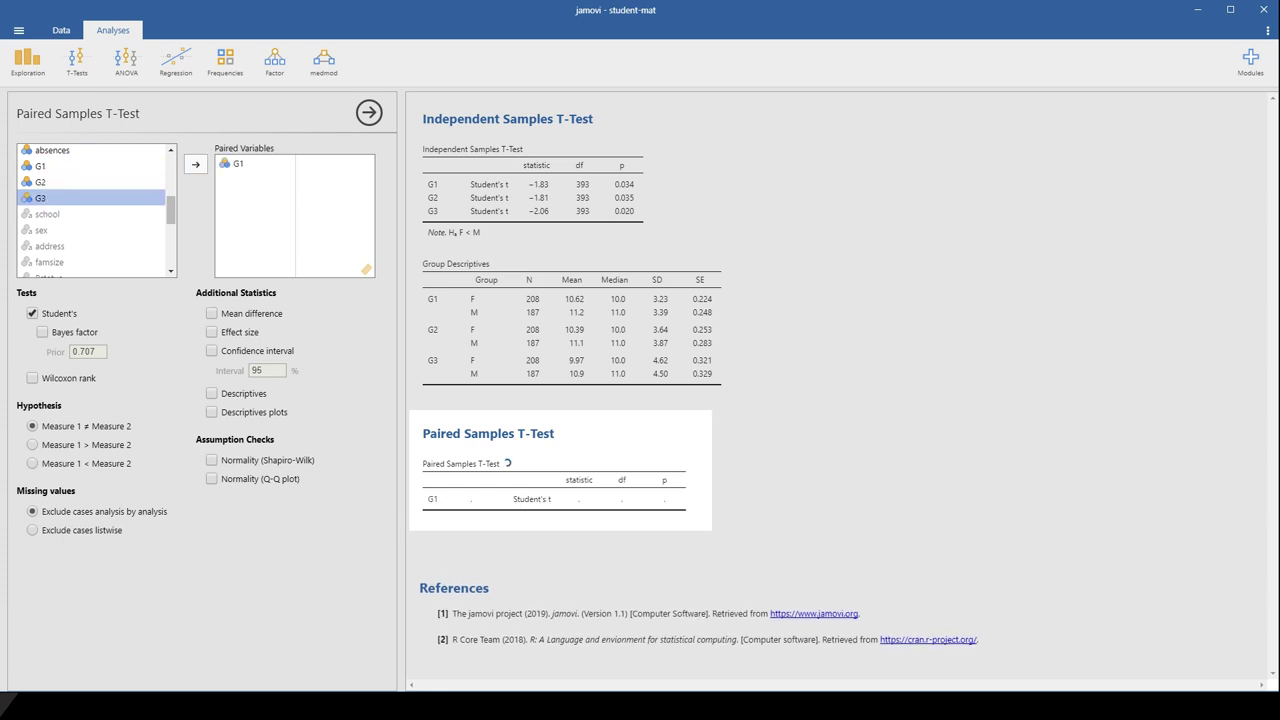
{"action": "left_click", "coordinate": [195, 164]}
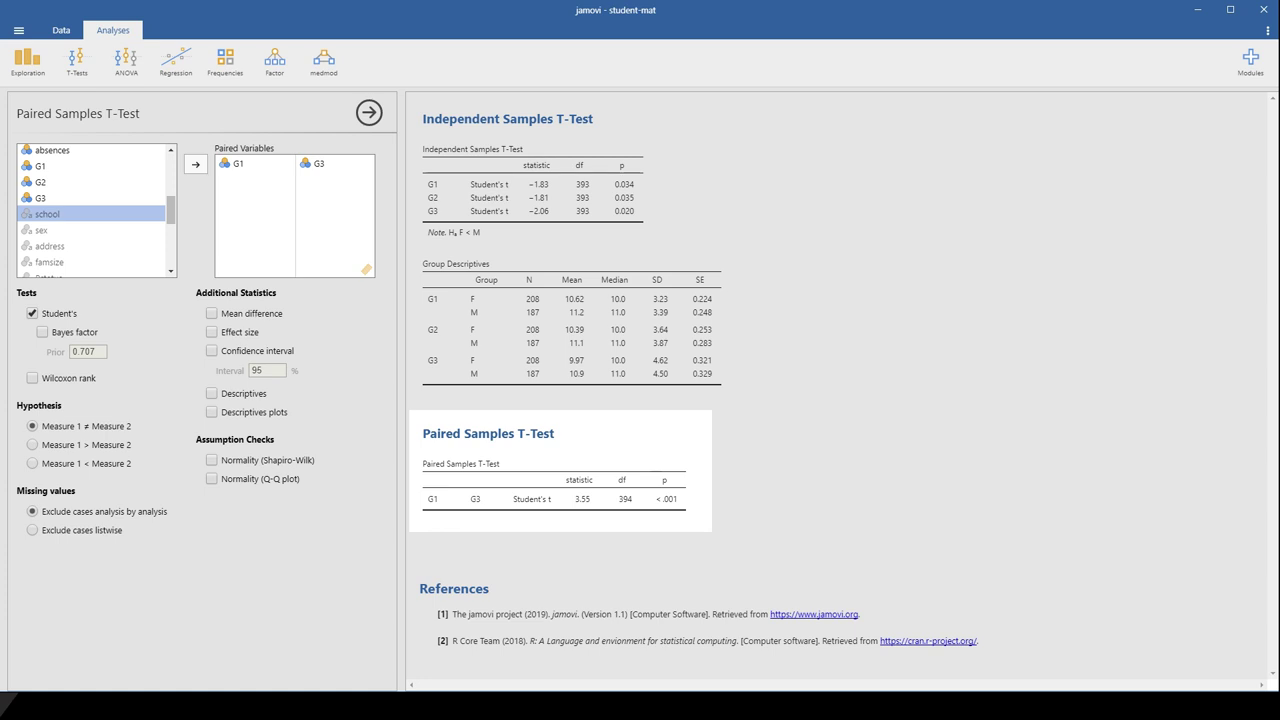
{"action": "left_click", "coordinate": [211, 393]}
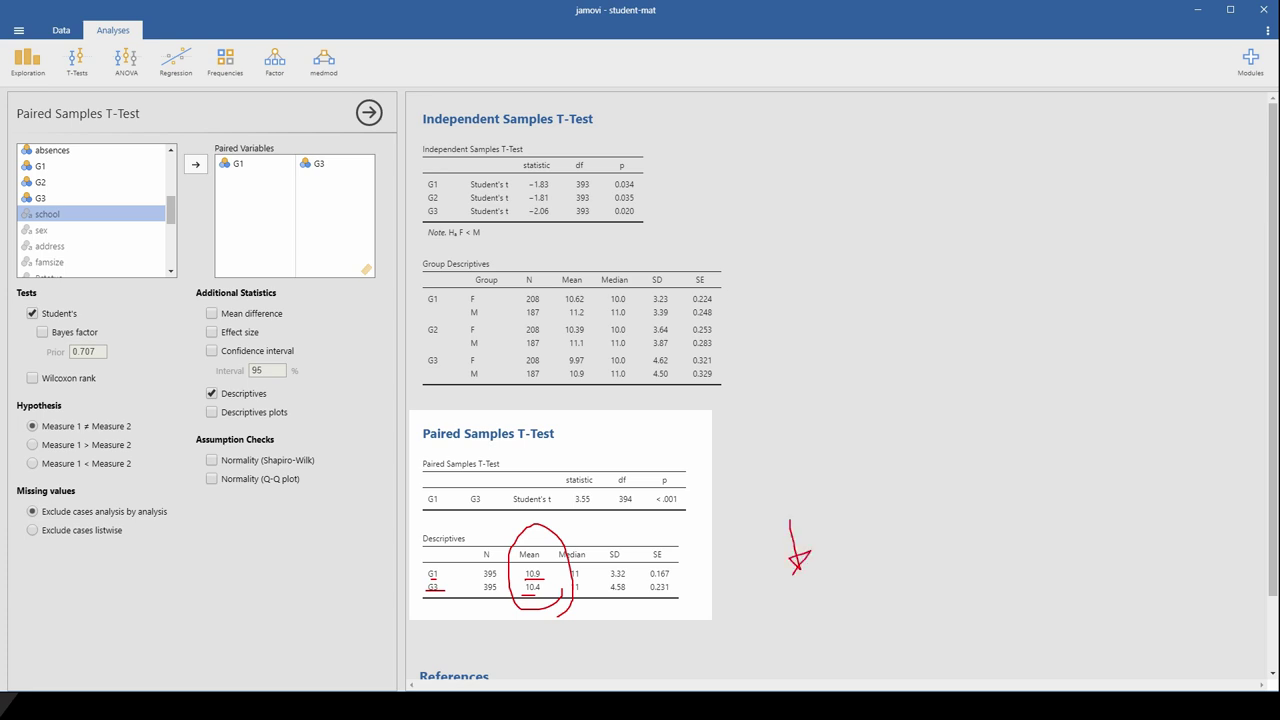
{"action": "key", "text": "Escape"}
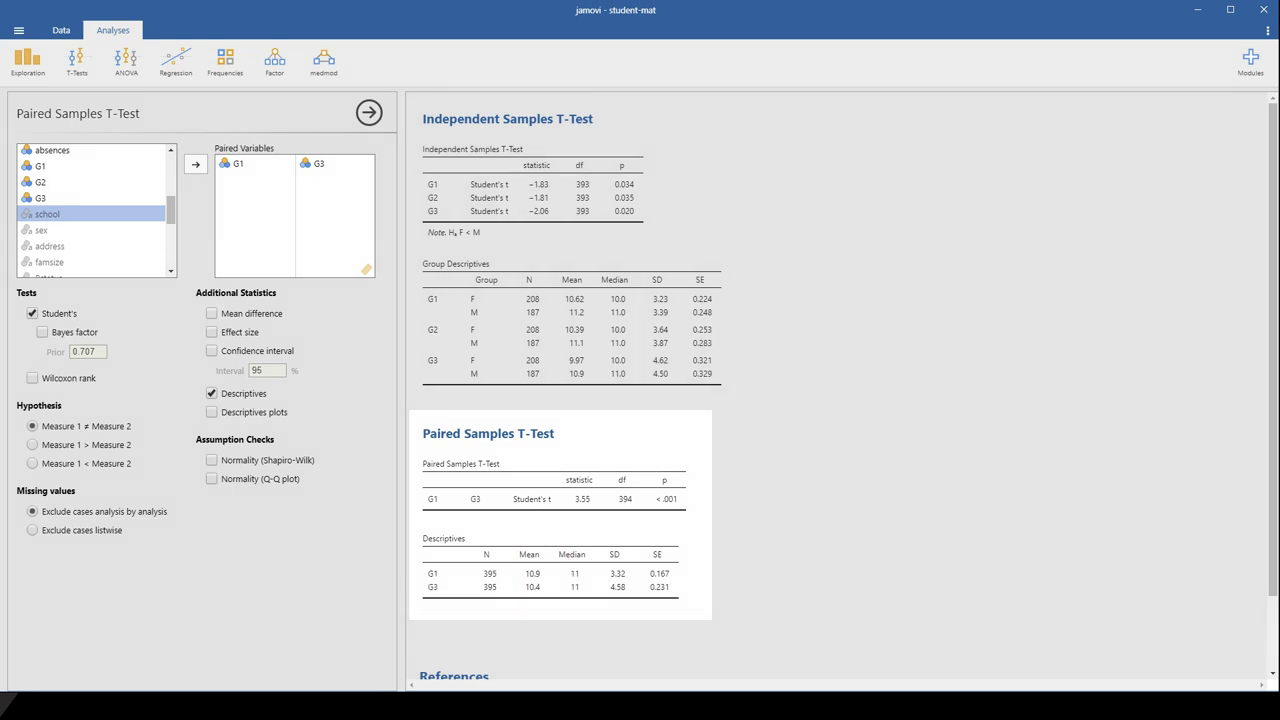